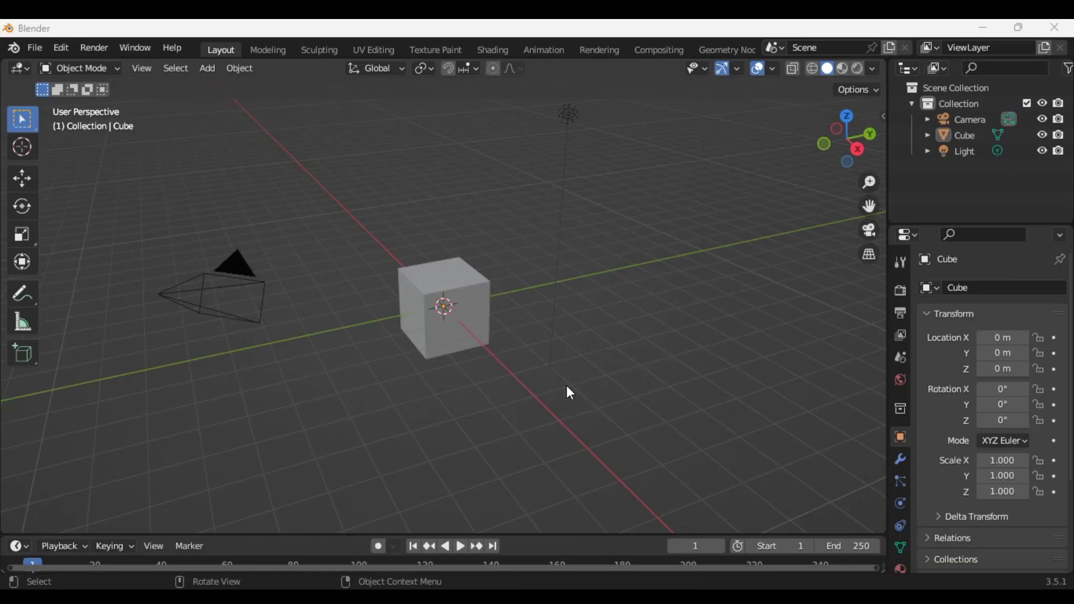
Step: Put the cube in Edit Mode with Face select, its top face selected and the Move tool active
left_click(459, 275)
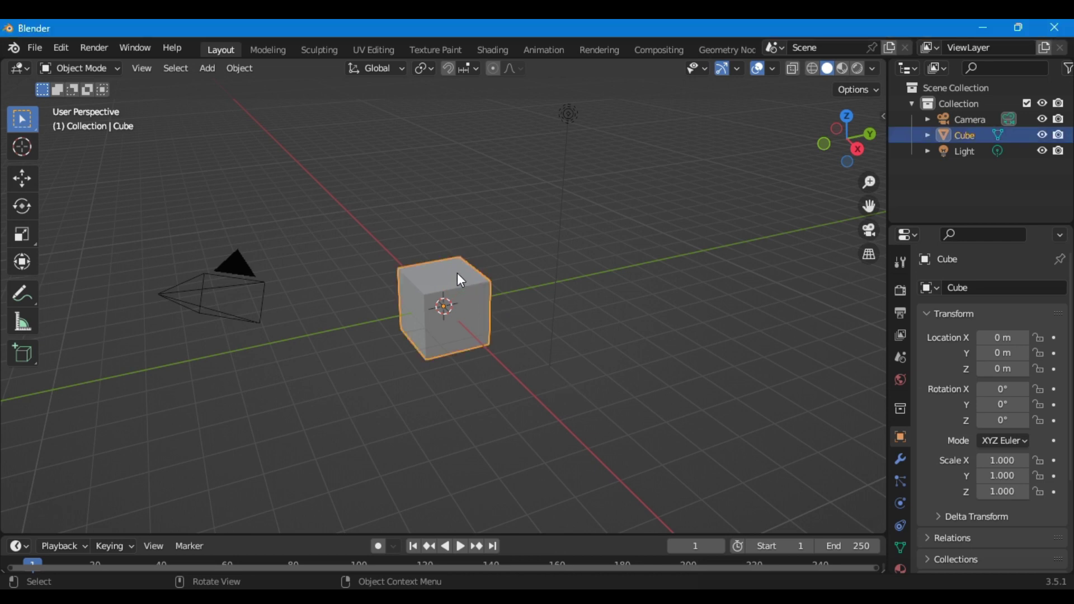
left_click(83, 68)
left_click(100, 103)
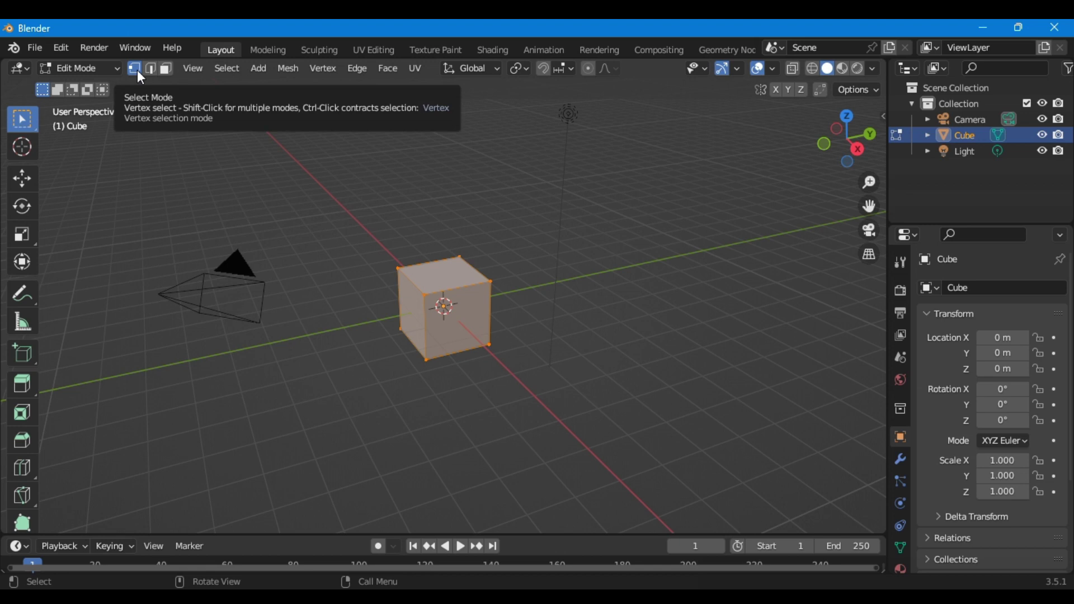
left_click(165, 68)
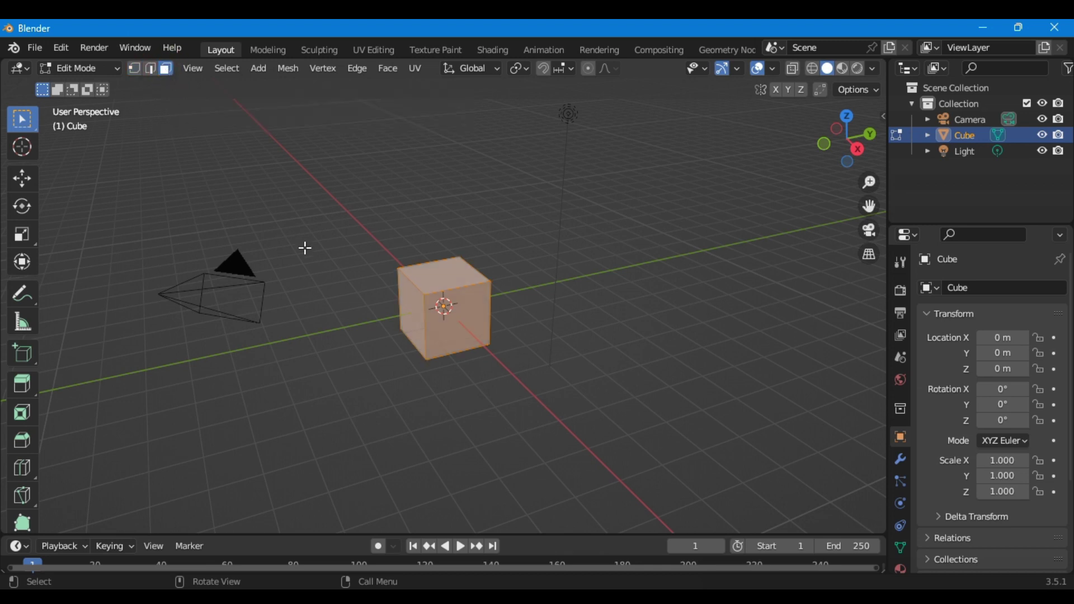
left_click(428, 282)
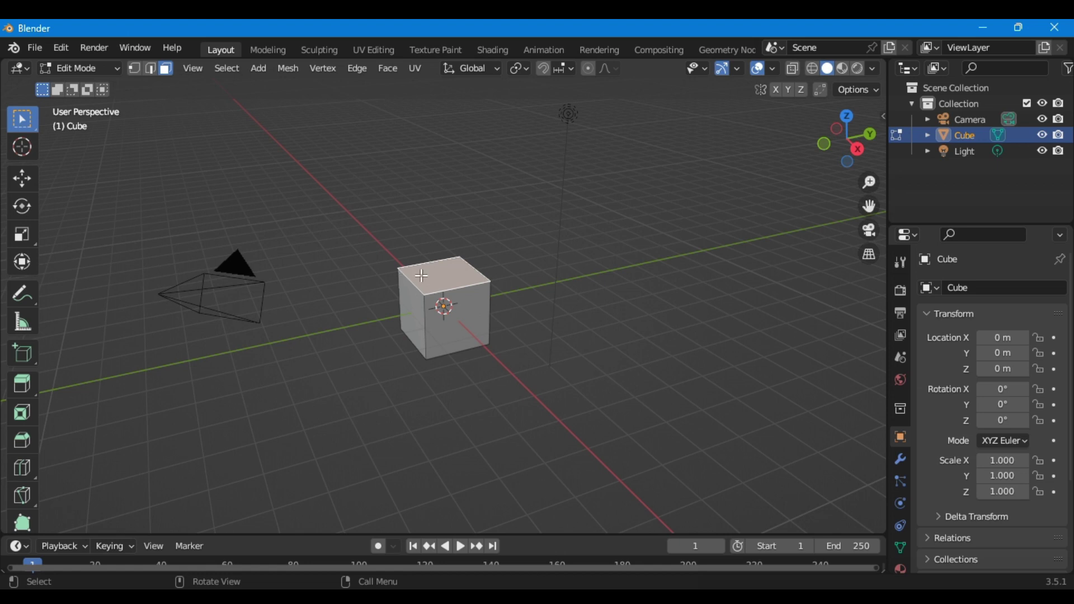
left_click(19, 178)
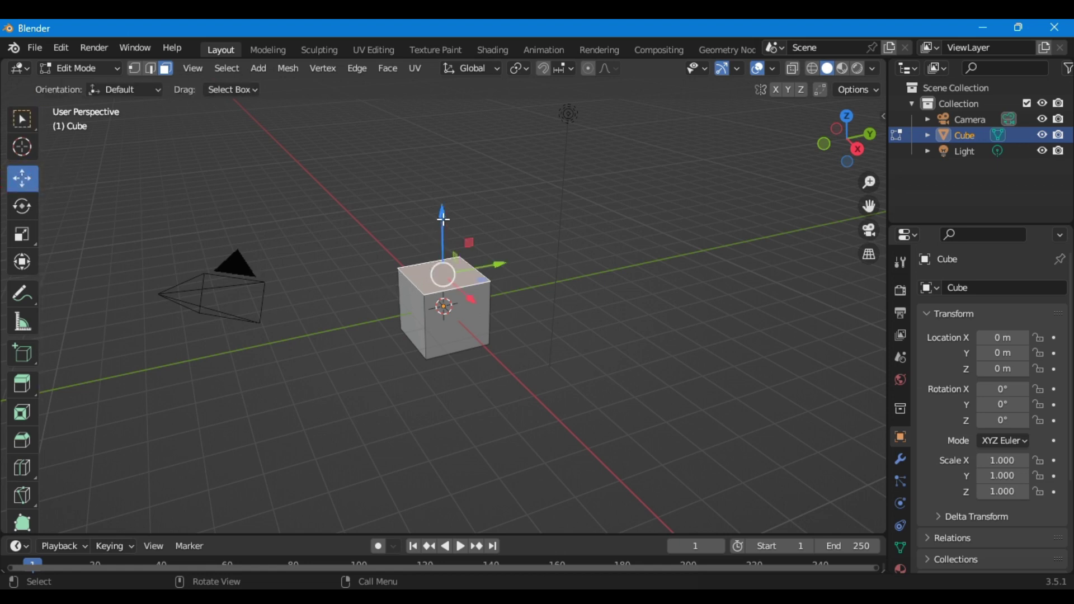
Step: Drag the top face up along the blue Z arrow to stretch the cube into a tall box
mouse_move(443, 214)
left_mouse_down()
mouse_move(441, 142)
mouse_move(450, 173)
mouse_move(451, 196)
mouse_move(440, 134)
mouse_move(448, 199)
mouse_move(448, 160)
left_mouse_up()
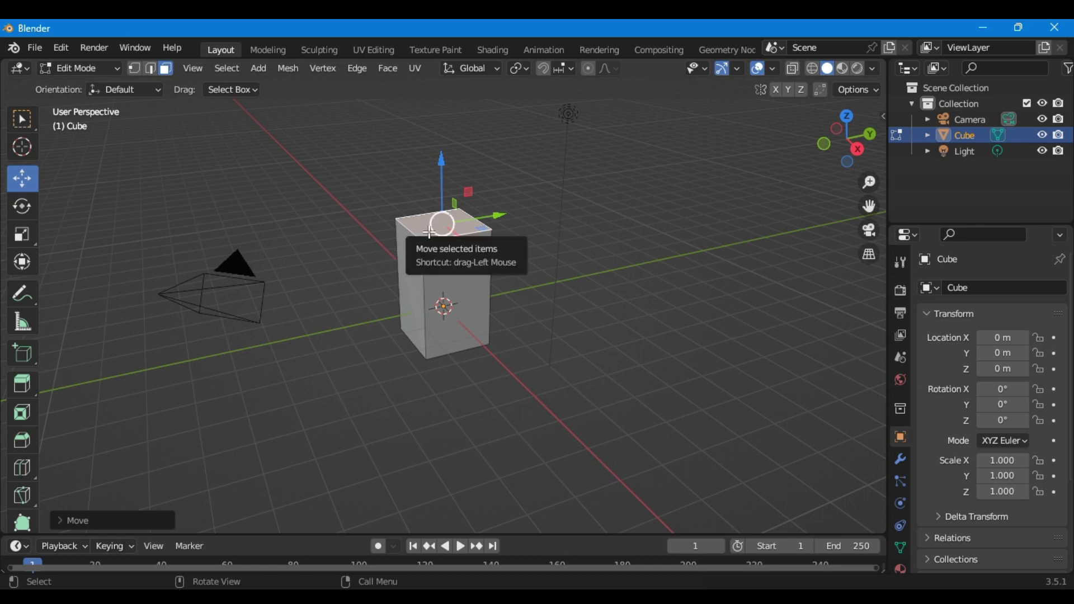
Step: Extrude the top face upward three times into stacked segments
key("e")
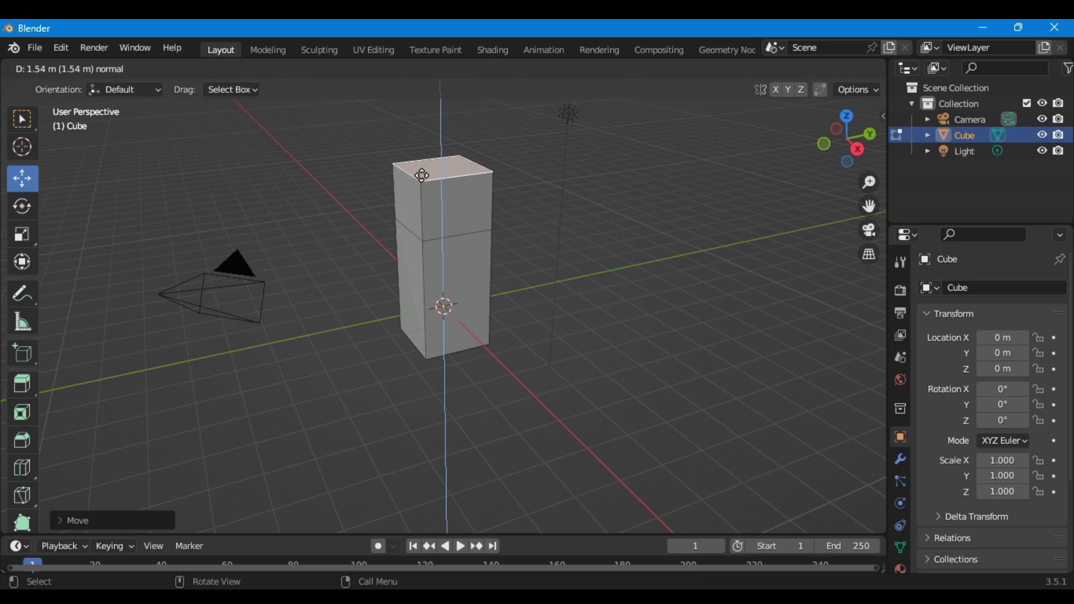
left_click(422, 175)
scroll(442, 246, "down", 3)
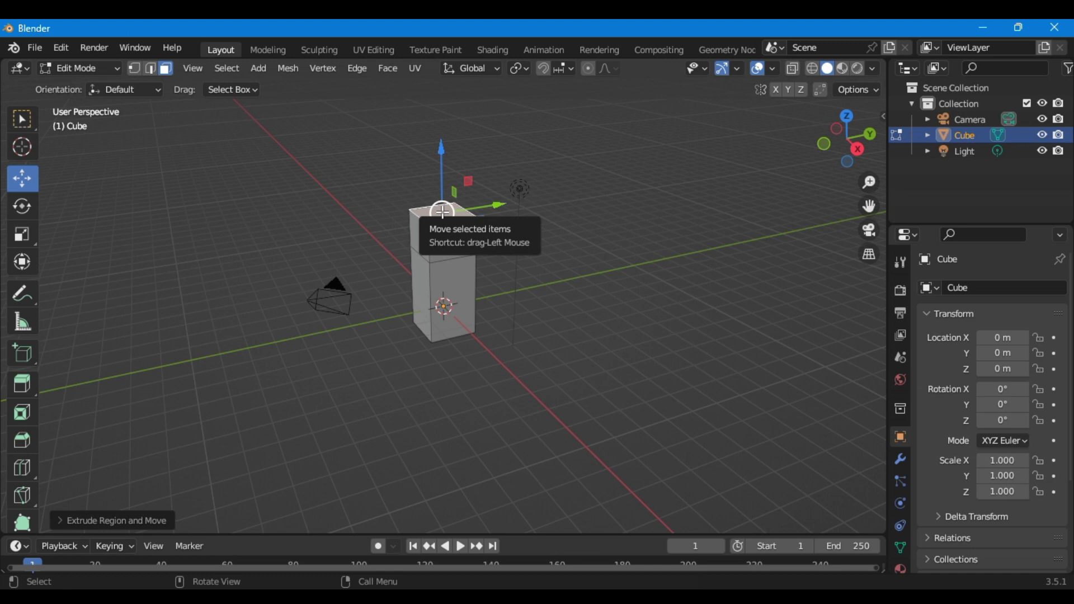
key("e")
left_click(445, 180)
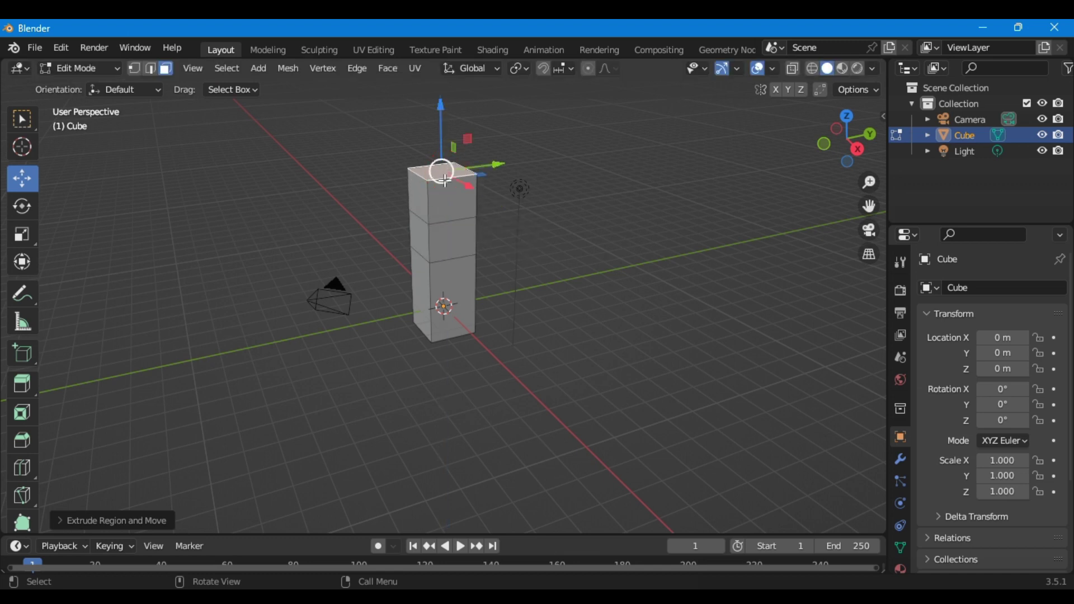
key("e")
left_click(441, 135)
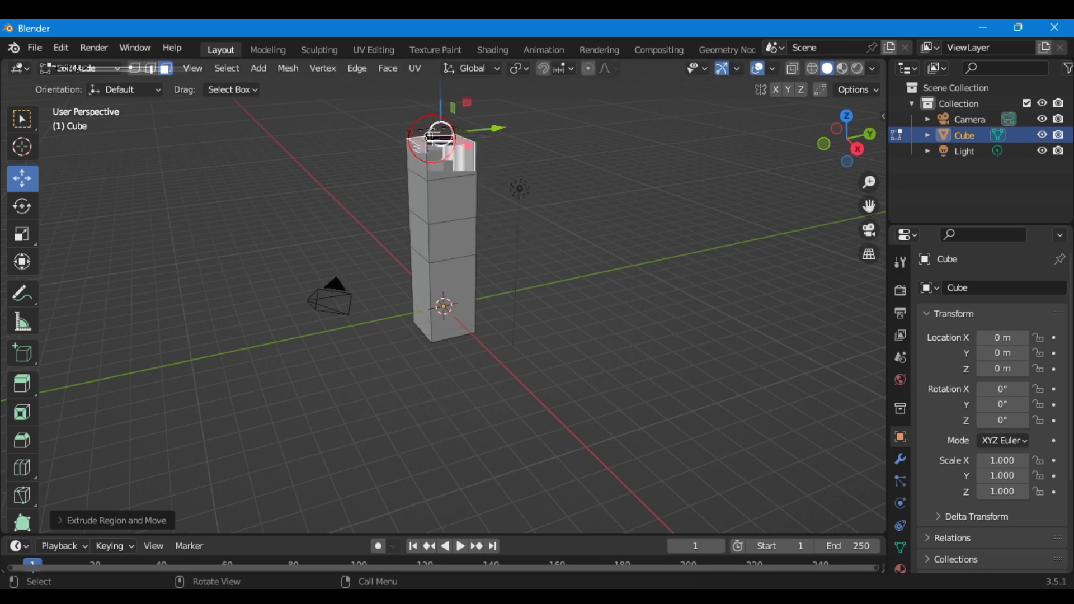
Step: Extrude two more segments on top of the column
scroll(462, 187, "down", 3)
key("e")
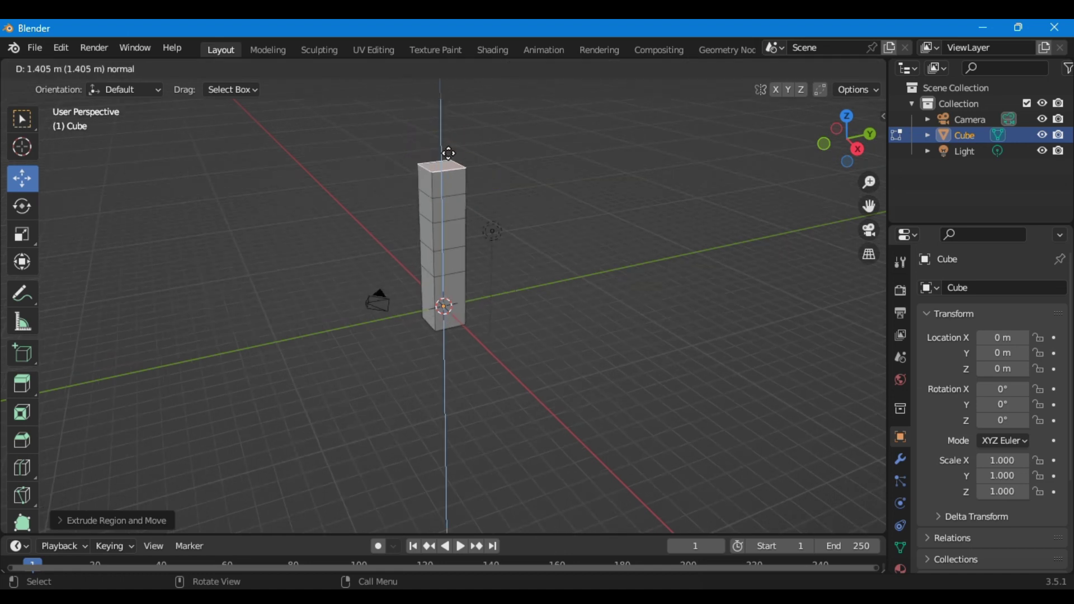
left_click(449, 153)
key("e")
left_click(442, 137)
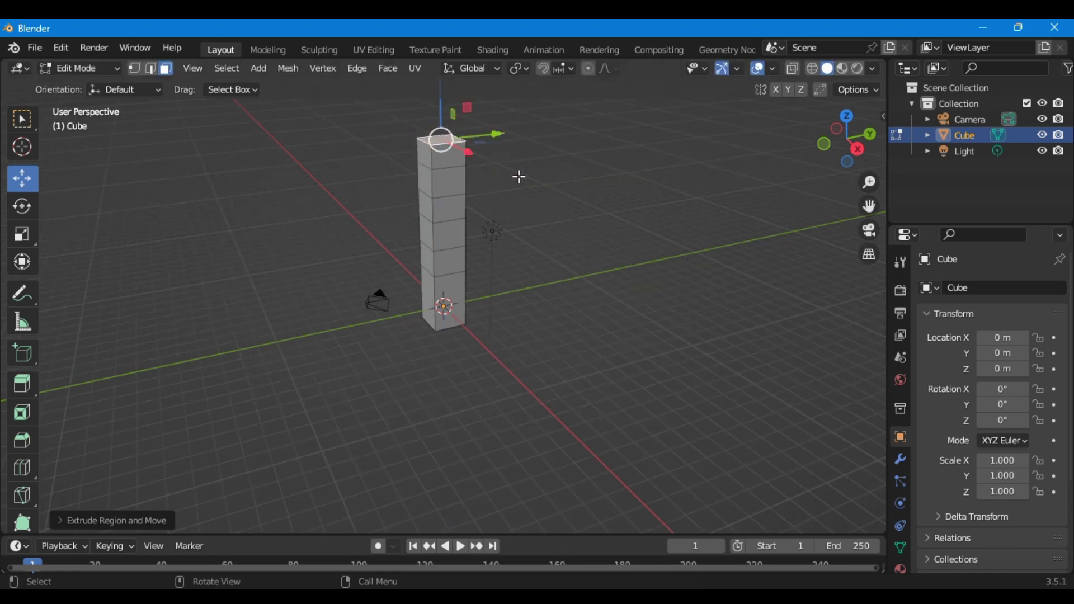
left_click_drag(846, 140, 638, 132)
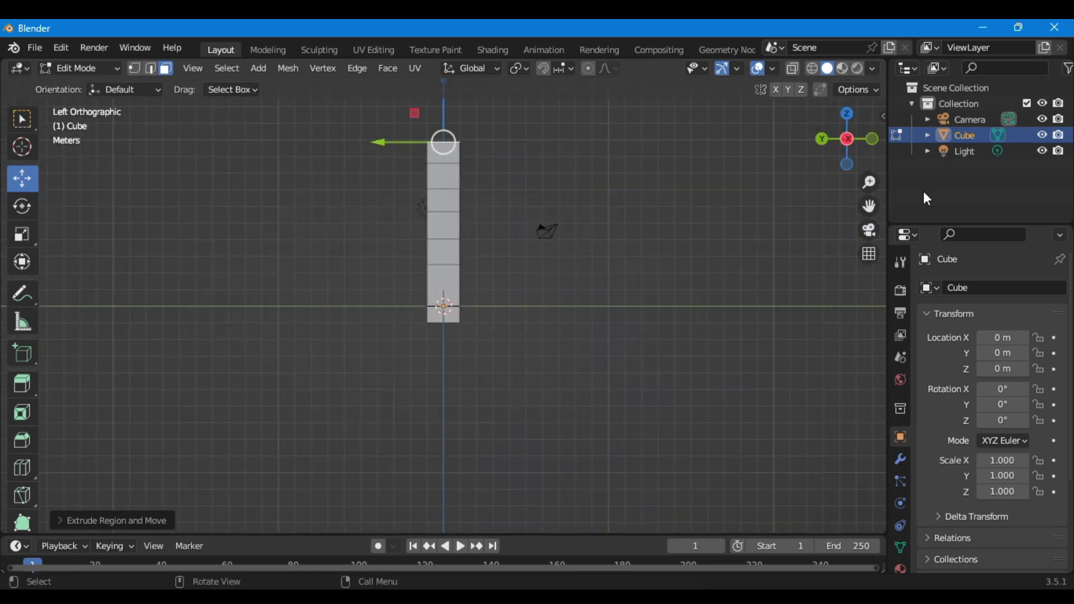
Step: Extrude the column's upper side face sideways into two arm segments
left_click_drag(828, 142, 811, 140)
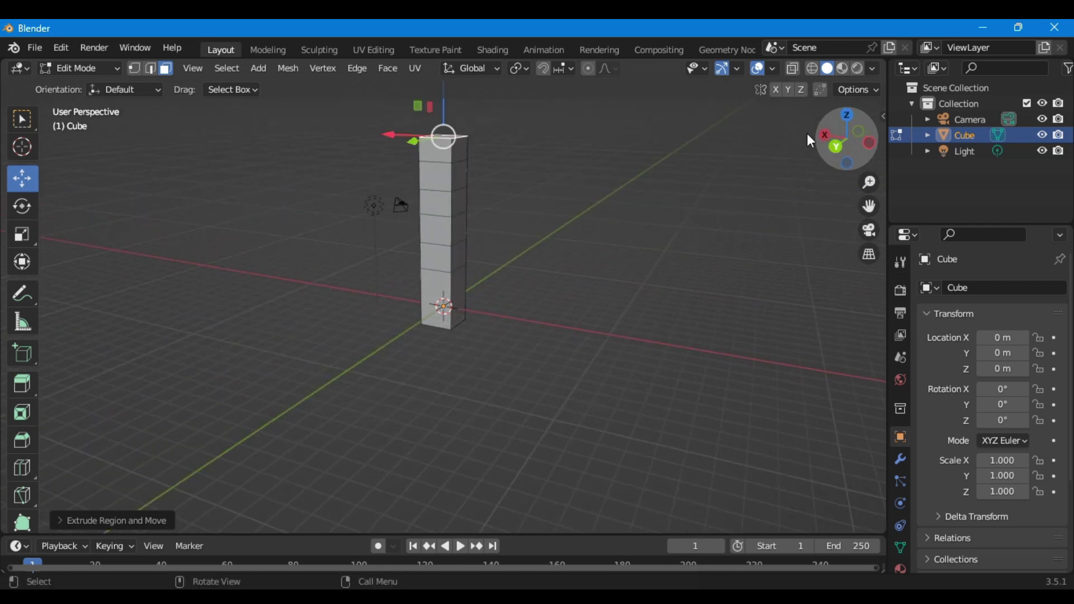
left_click(459, 153)
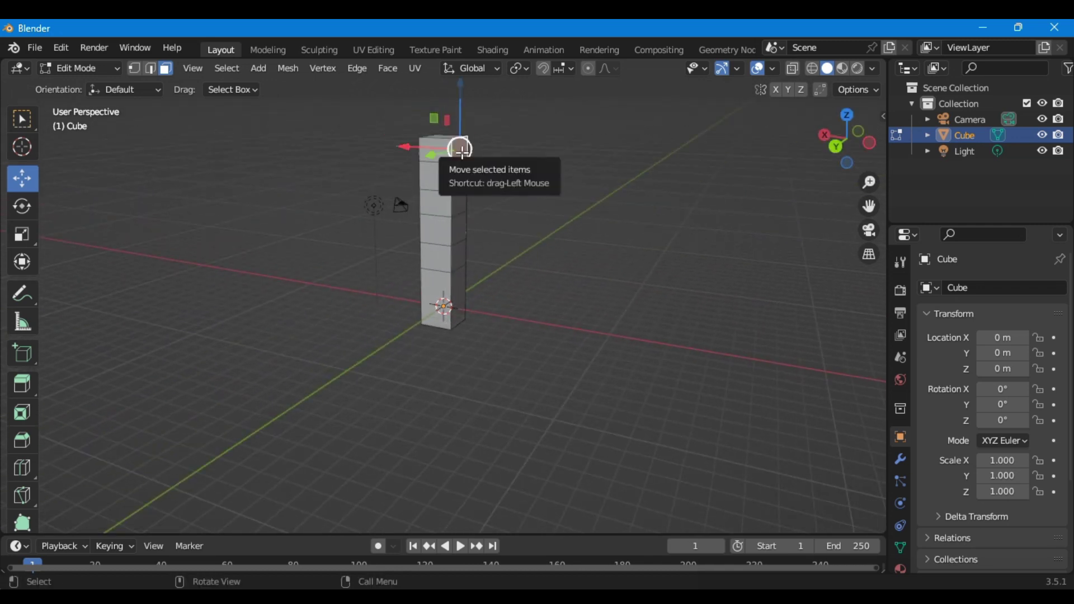
key("e")
left_click(598, 150)
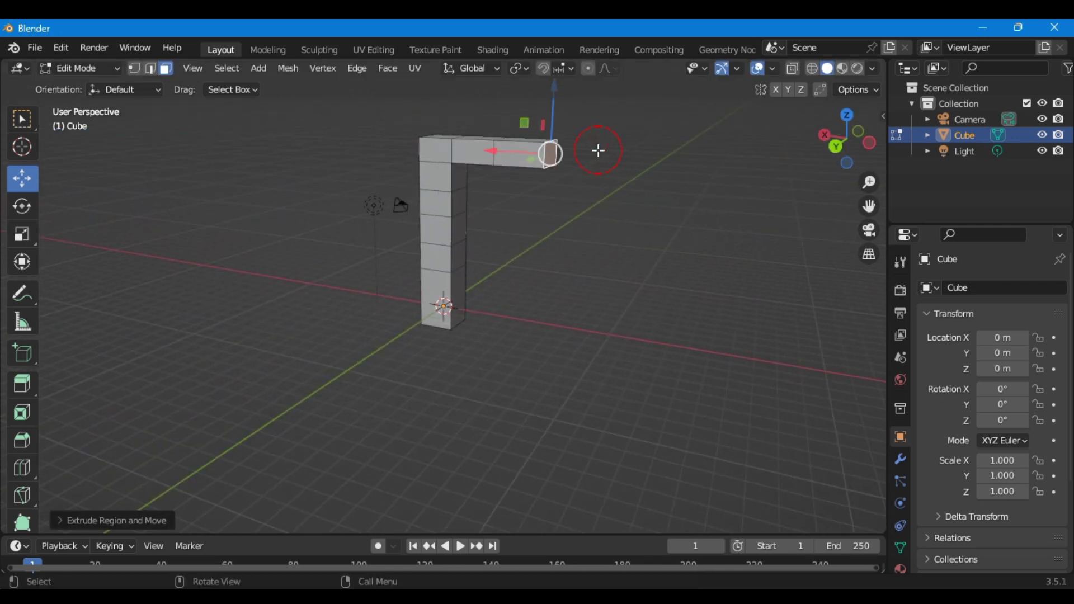
key("e")
left_click(644, 151)
Step: Extend the horizontal arm two more segments and inspect the L-shape from the back
key("e")
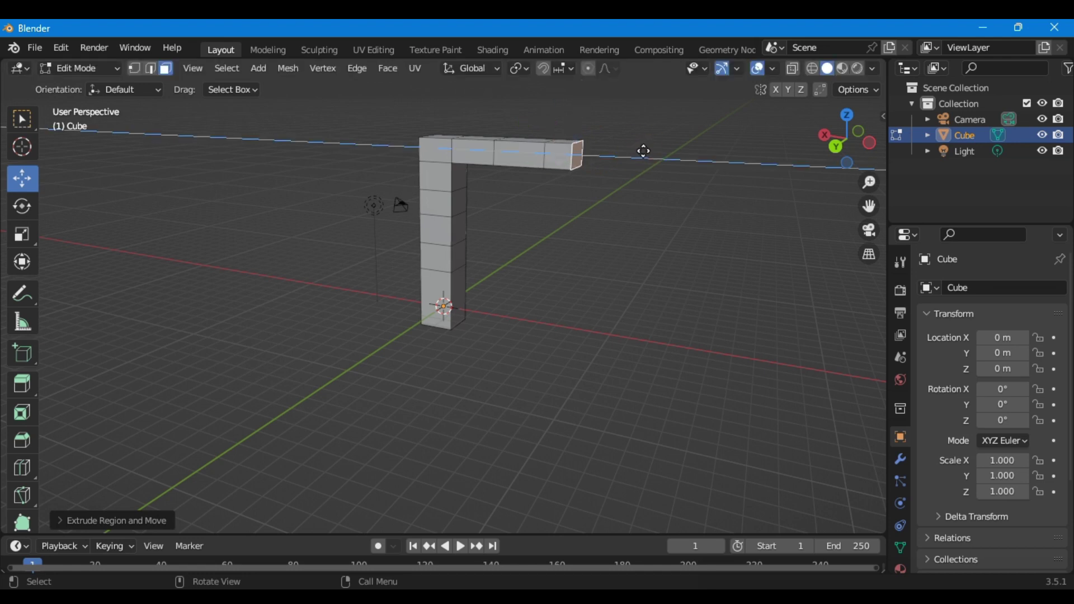
left_click(665, 155)
key("e")
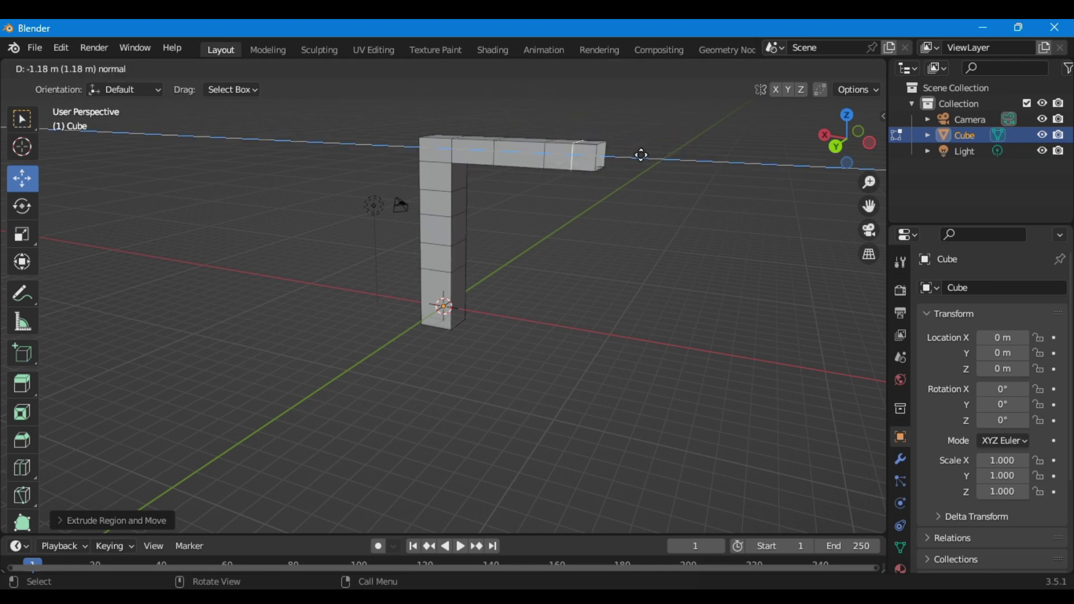
left_click(693, 158)
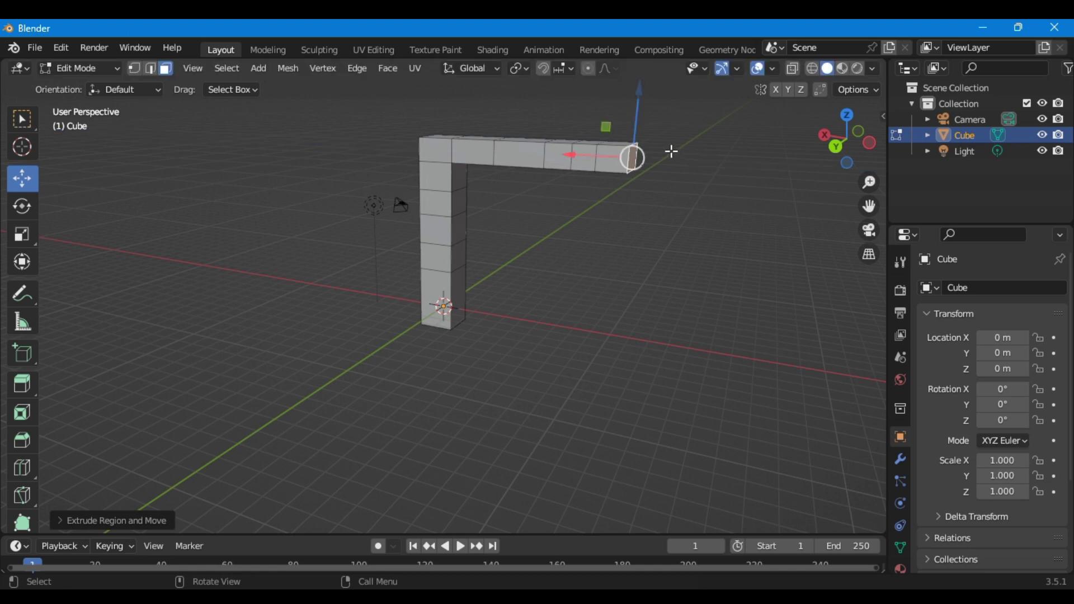
left_click(835, 148)
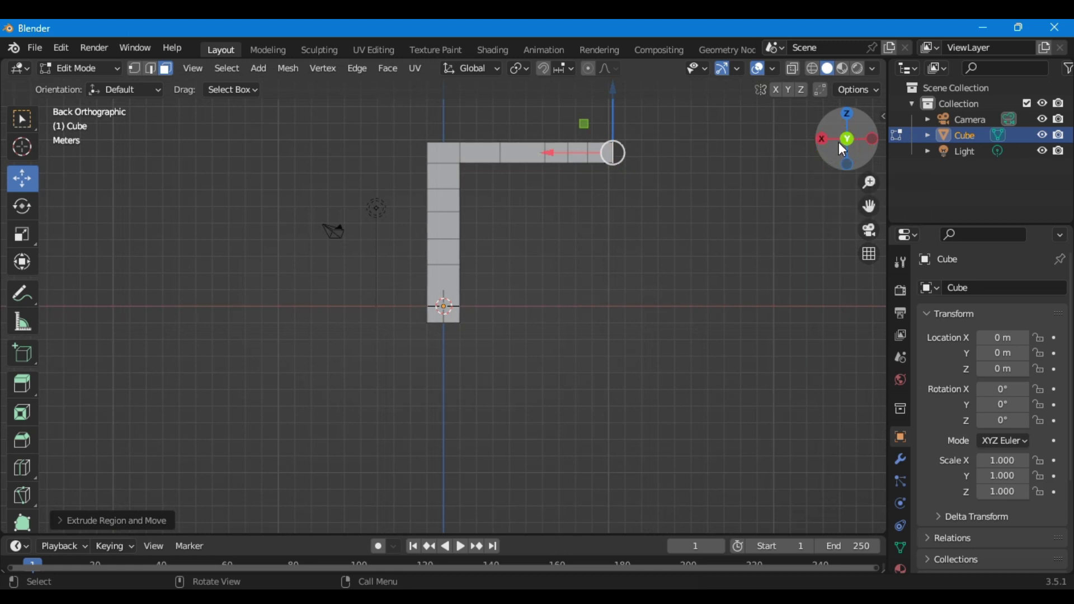
mouse_move(842, 150)
left_mouse_down()
mouse_move(822, 162)
mouse_move(763, 133)
left_mouse_up()
Step: Extrude the column's top face up one block above the arm and select the new top face
left_click(484, 169)
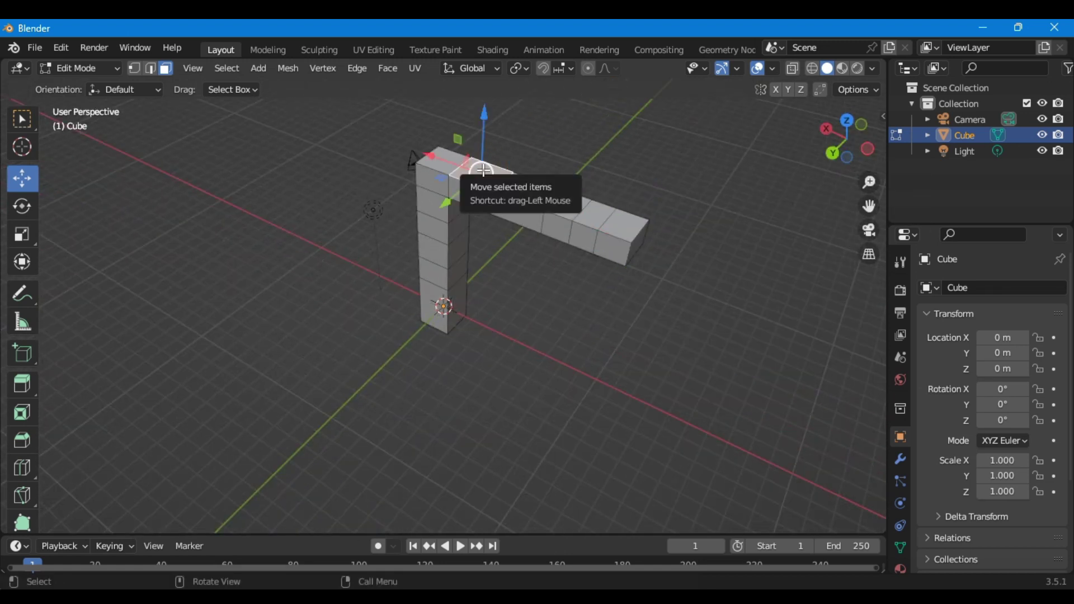
key("e")
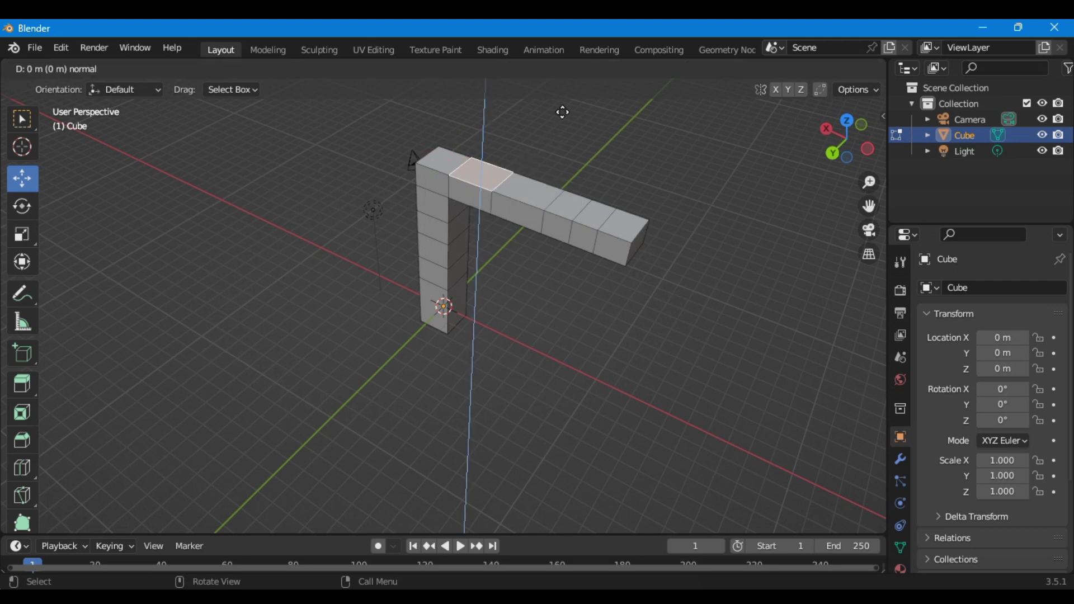
left_click(566, 98)
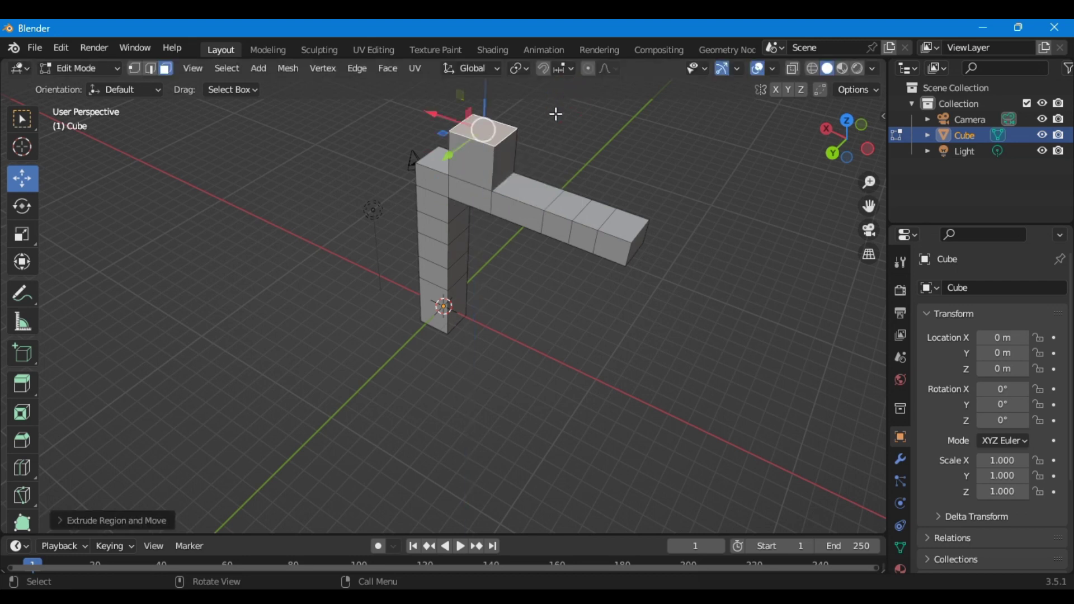
left_click(587, 137)
left_click(484, 127)
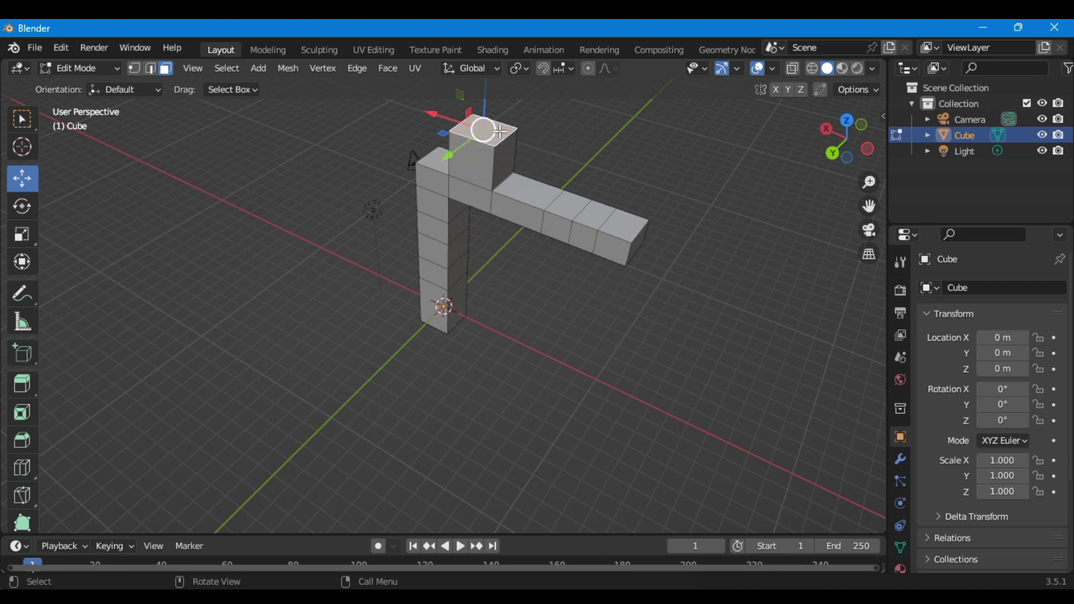
right_click(499, 131)
Step: Subdivide the raised block's top face with 3 cuts into a four-by-four grid
left_click(499, 130)
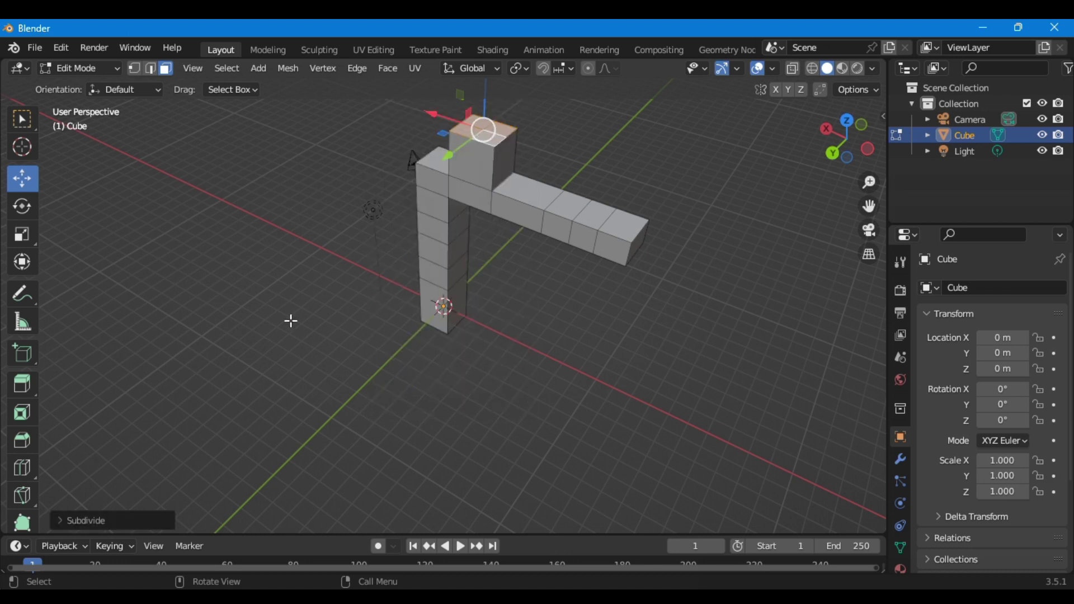
left_click(126, 521)
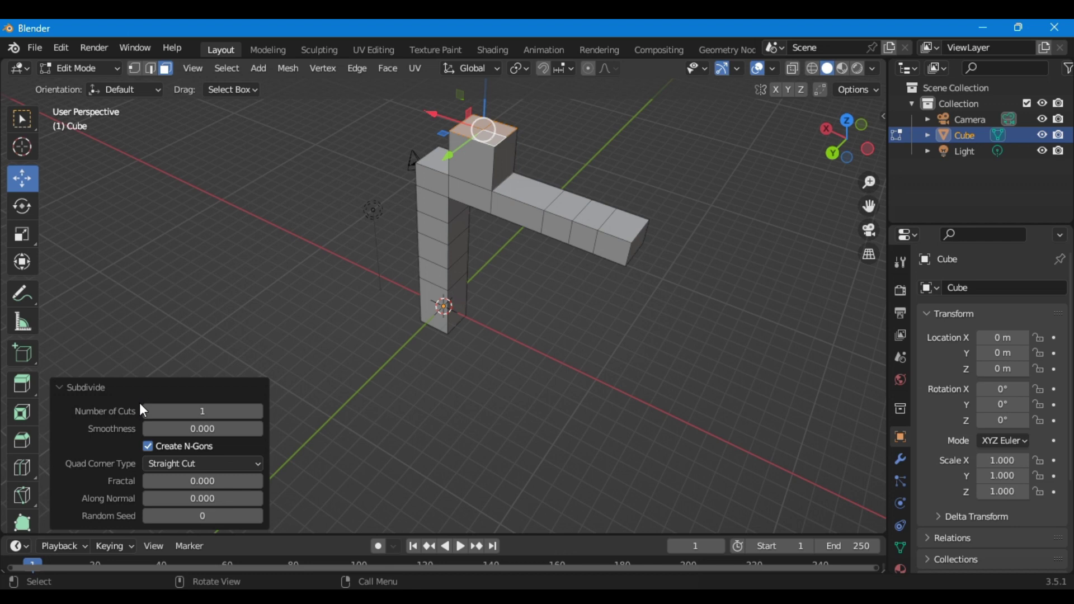
scroll(143, 410, "up", 1, "ctrl")
scroll(202, 411, "up", 1, "ctrl")
mouse_move(488, 118)
middle_mouse_down()
mouse_move(477, 184)
mouse_move(454, 191)
middle_mouse_up()
scroll(477, 184, "up", 2)
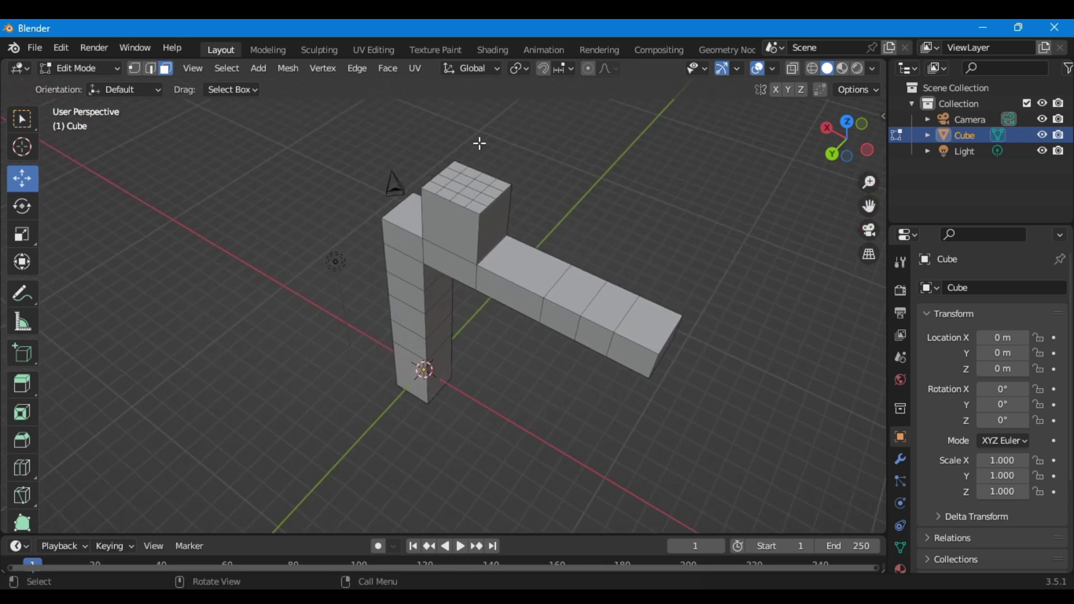
Step: Extrude one small top grid face upward twice into a slender post
left_click(454, 190)
key("e")
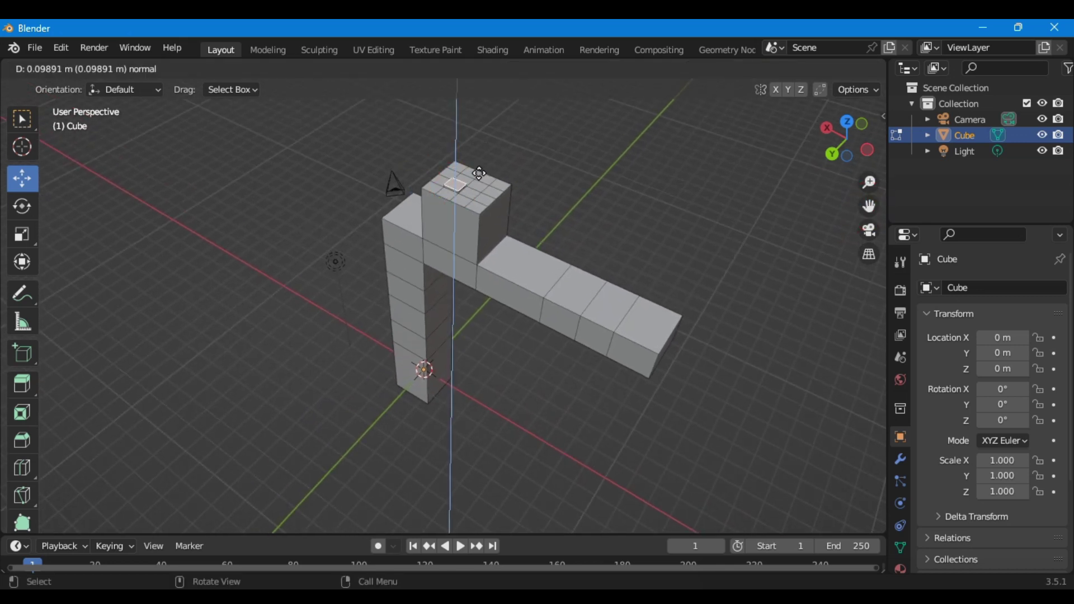
left_click(482, 156)
key("e")
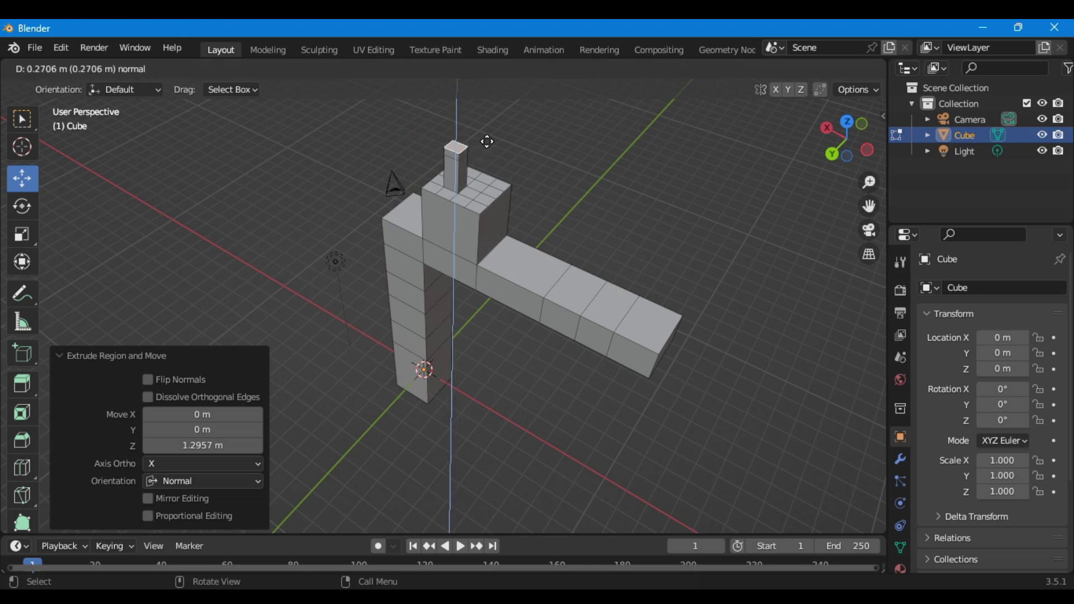
left_click(491, 125)
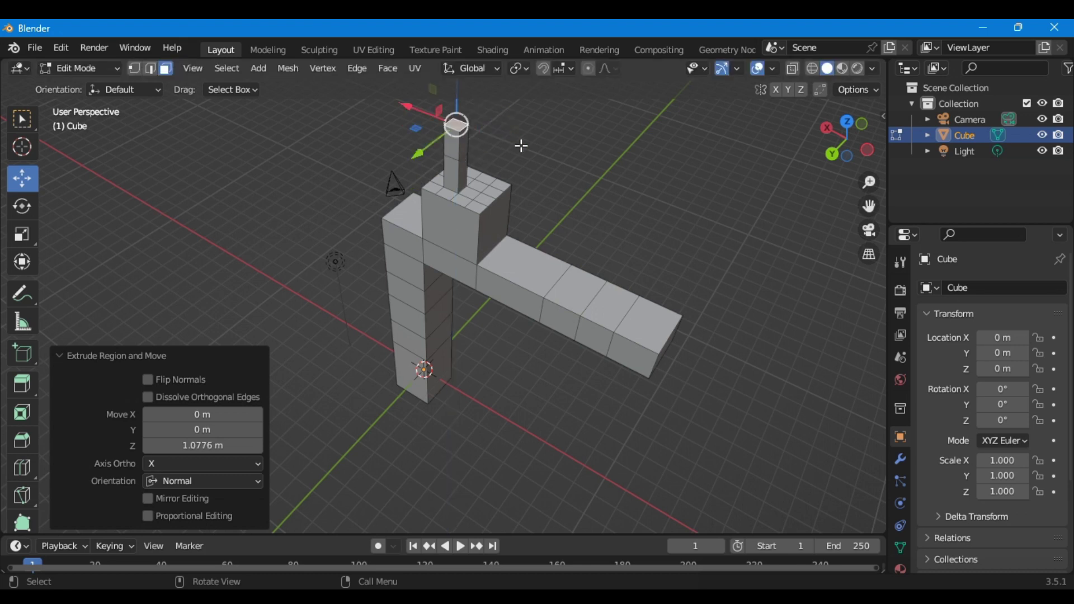
Step: Extrude the post's upper side face 0.83683 m sideways into a small fin
left_click_drag(456, 126, 464, 143)
key("e")
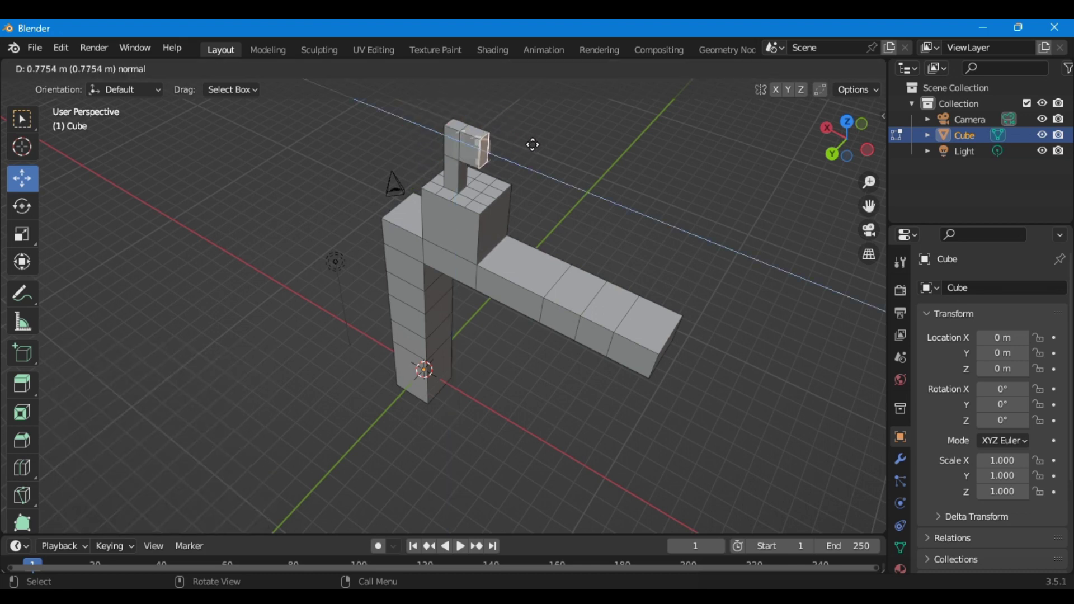
left_click(542, 153)
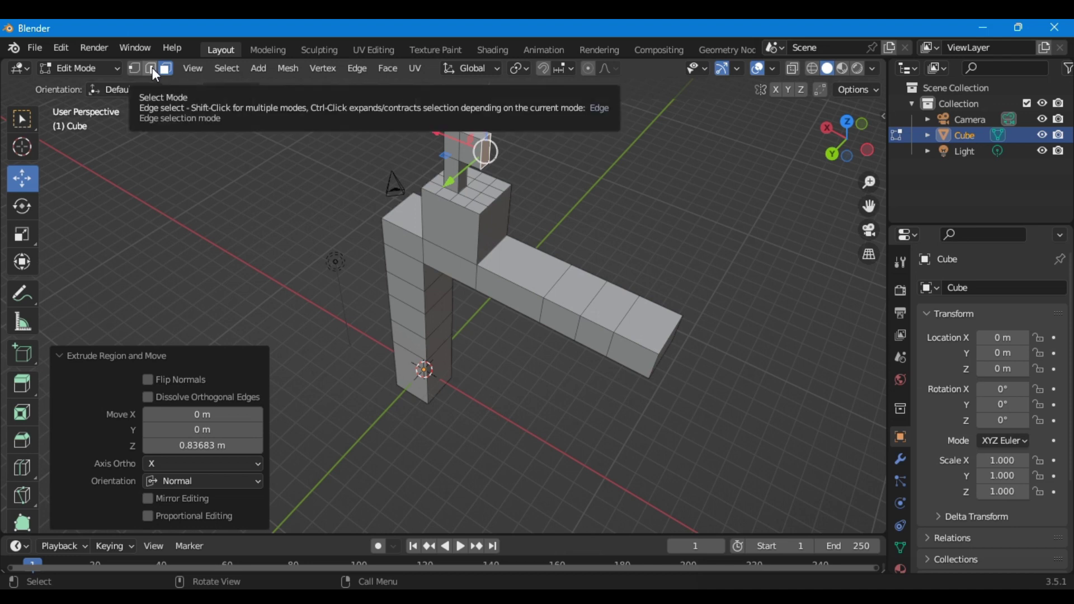
Step: In Edge select mode, extrude the arm's end edge down and back into a flat flap
left_click(152, 68)
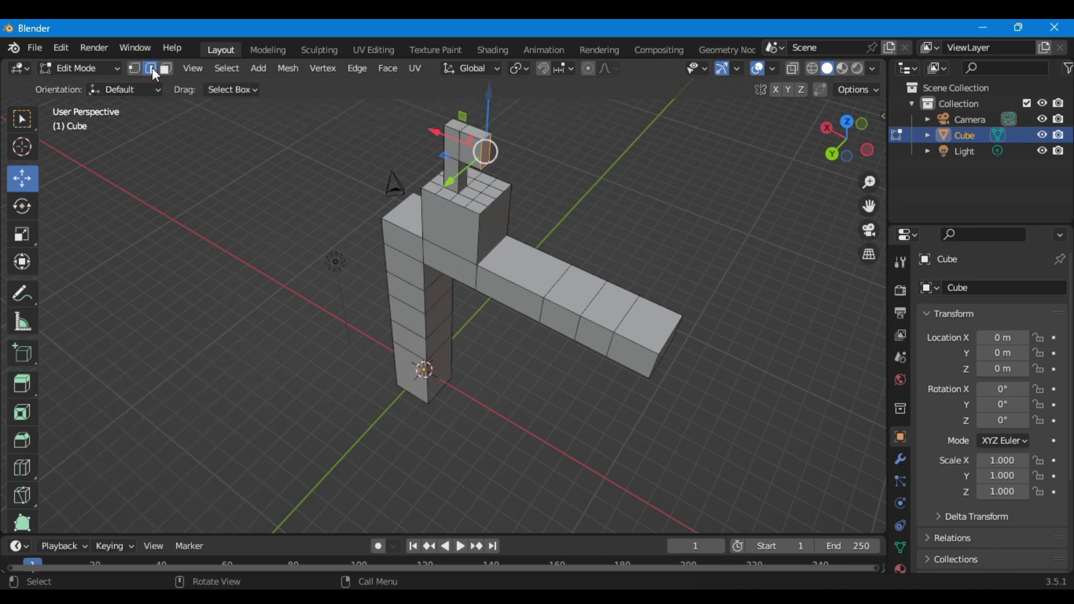
left_click(638, 342)
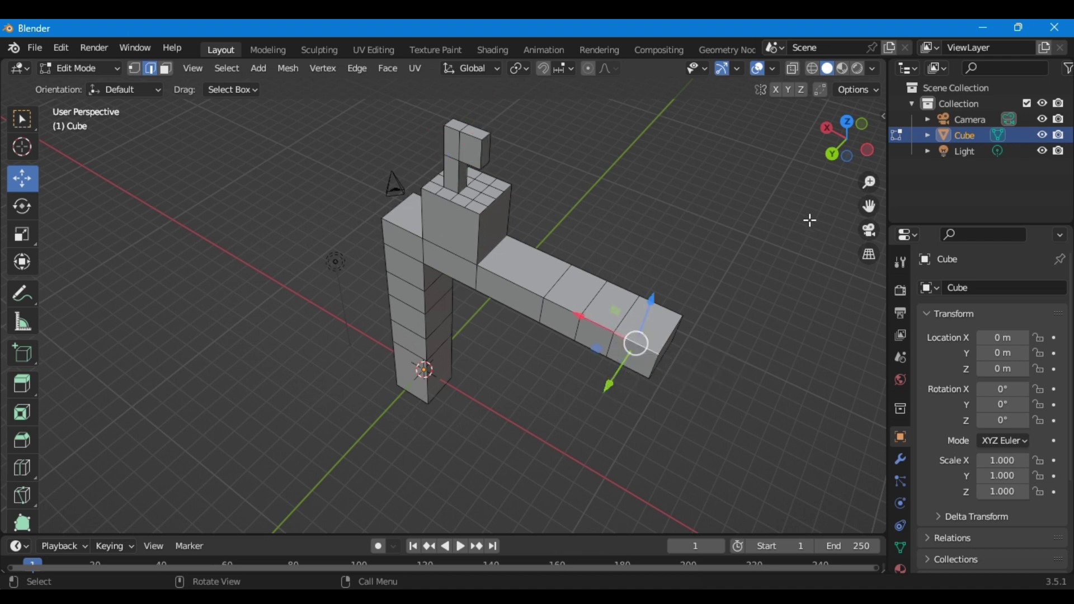
left_click_drag(837, 163, 814, 160)
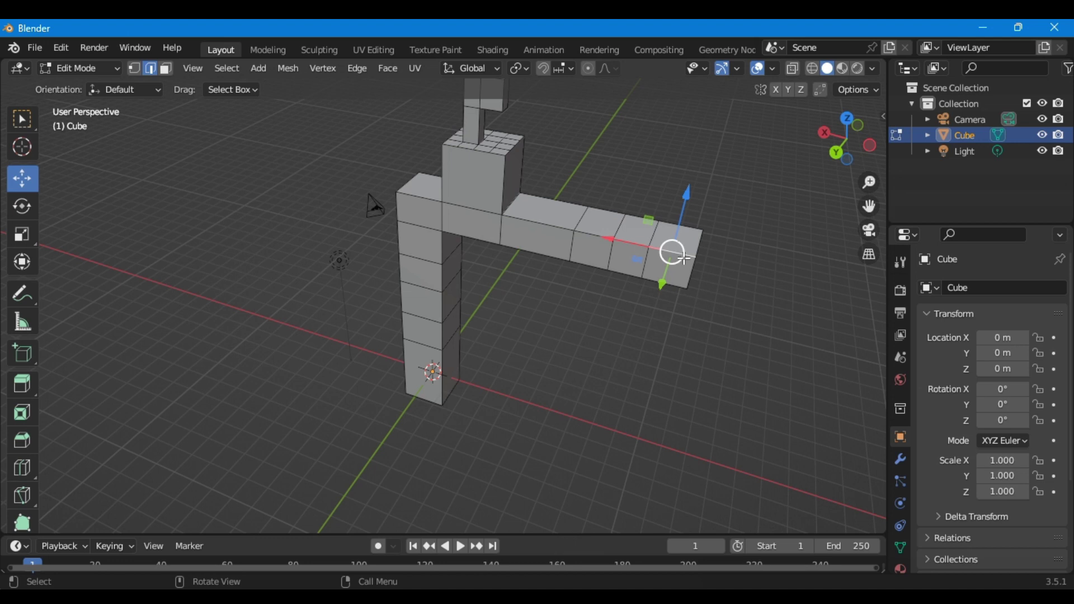
mouse_move(684, 257)
left_mouse_down()
mouse_move(671, 283)
mouse_move(678, 297)
left_mouse_up()
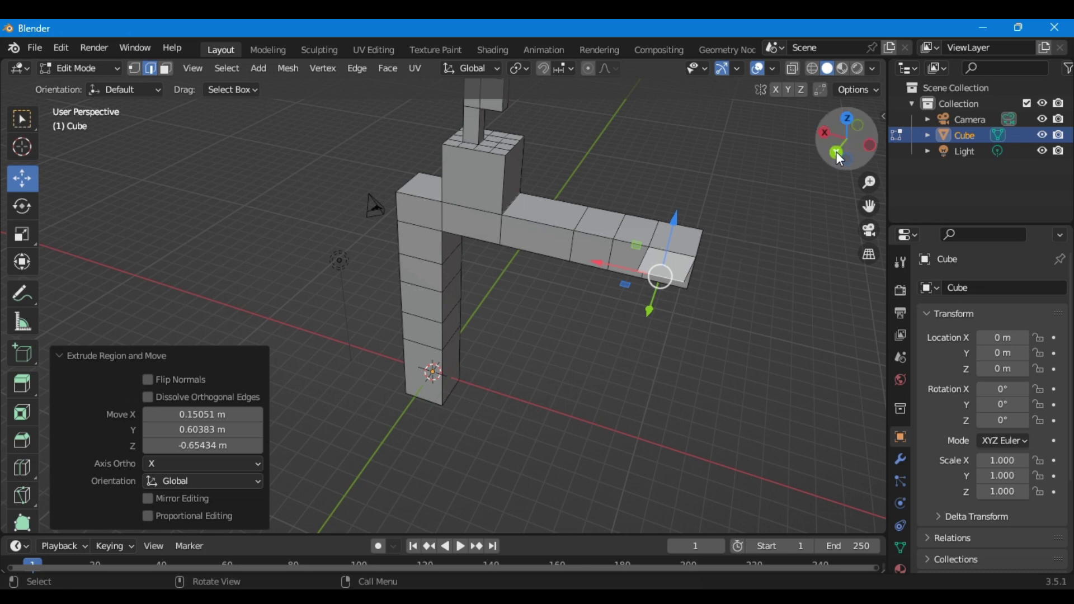
Step: Extrude the flap edge three more times back toward the column's base
left_click_drag(839, 159, 823, 168)
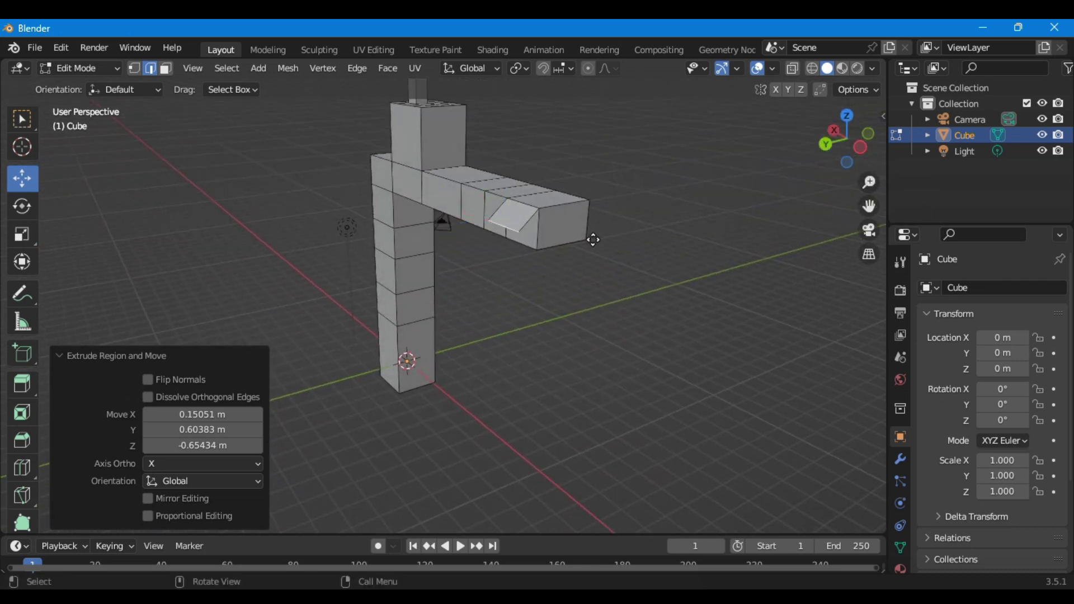
key("e")
left_click(459, 249)
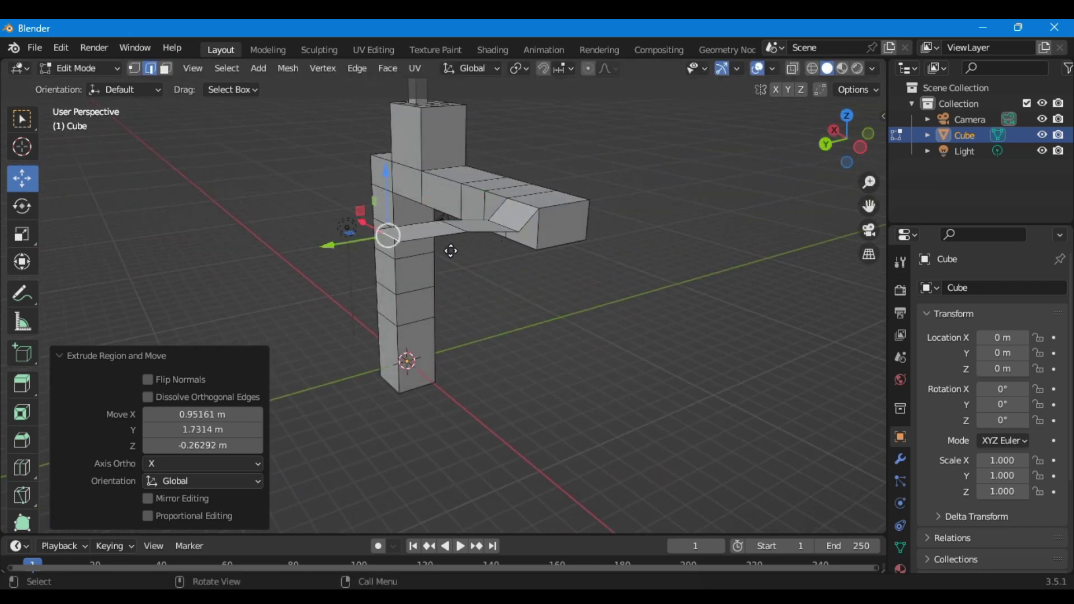
key("e")
left_click(342, 263)
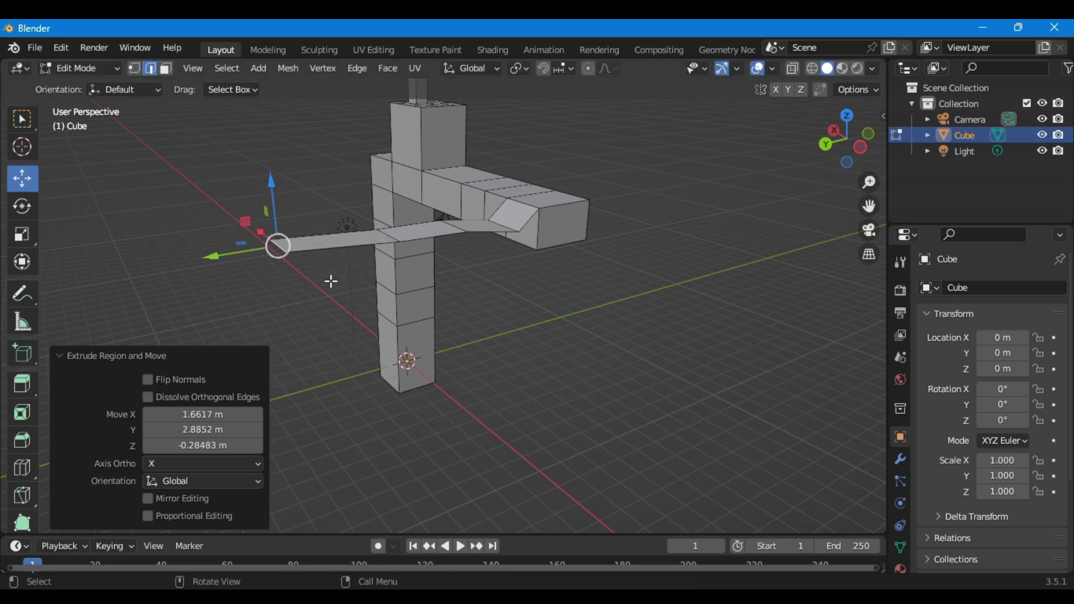
key("e")
left_click(298, 278)
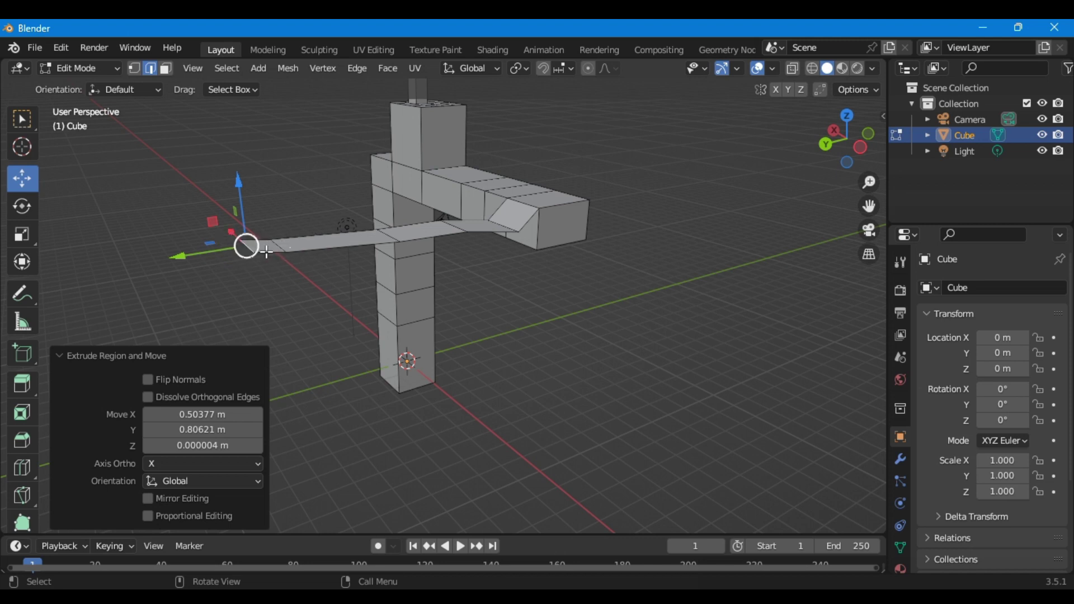
Step: Select the flat strip's end edges near the column
scroll(327, 294, "down", 1)
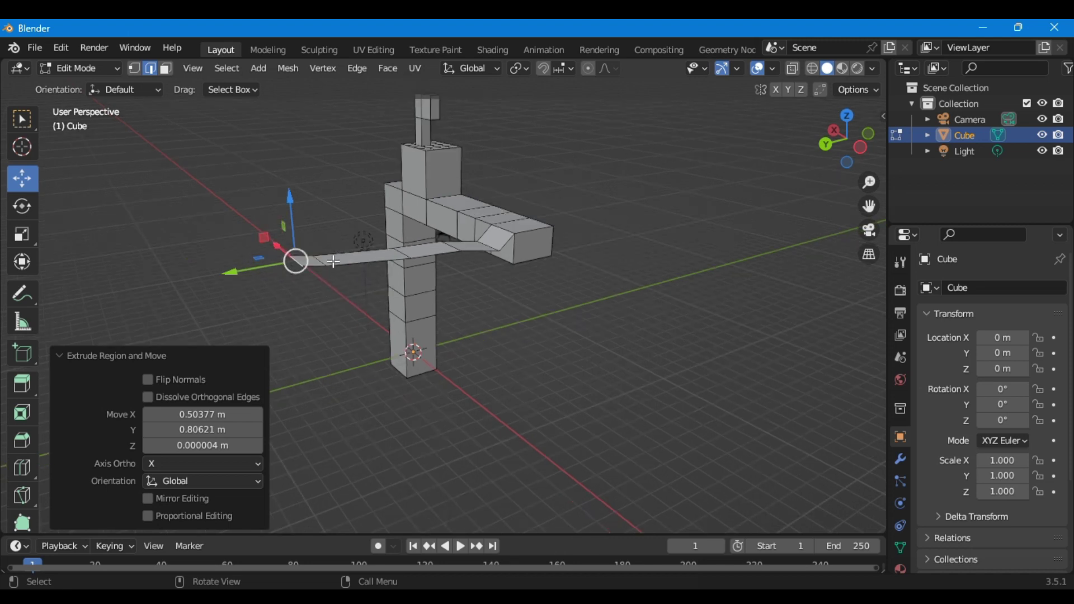
left_click(333, 261)
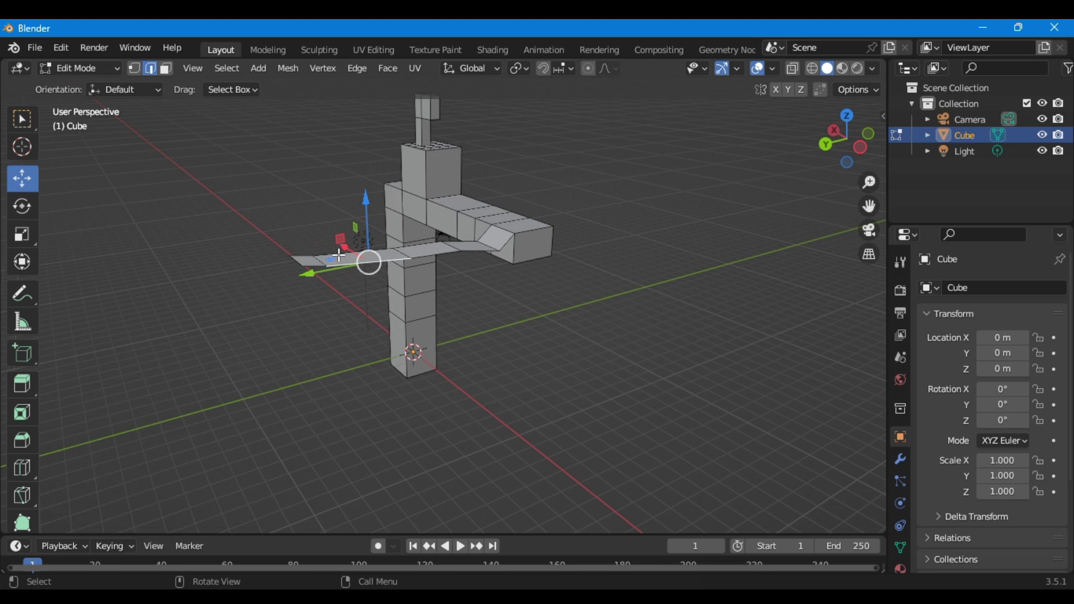
left_click(341, 258)
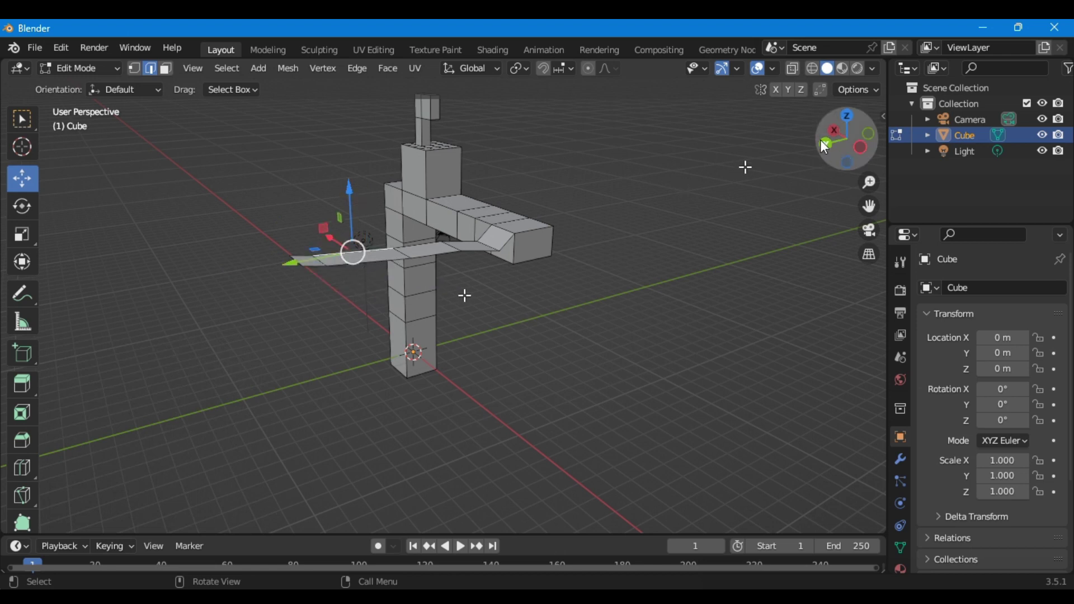
left_click_drag(823, 146, 472, 283)
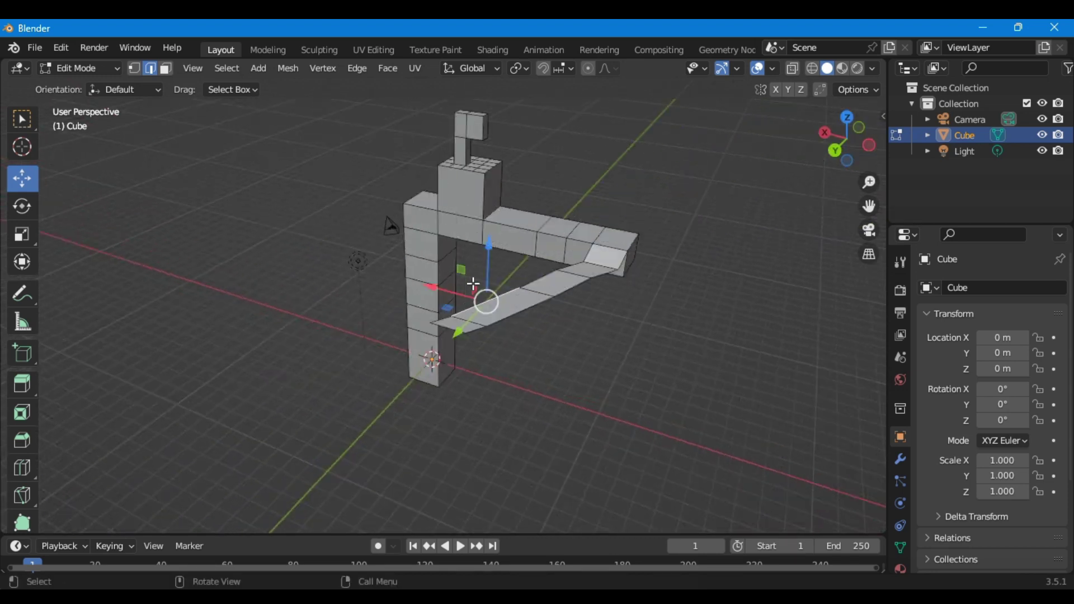
left_click(447, 329)
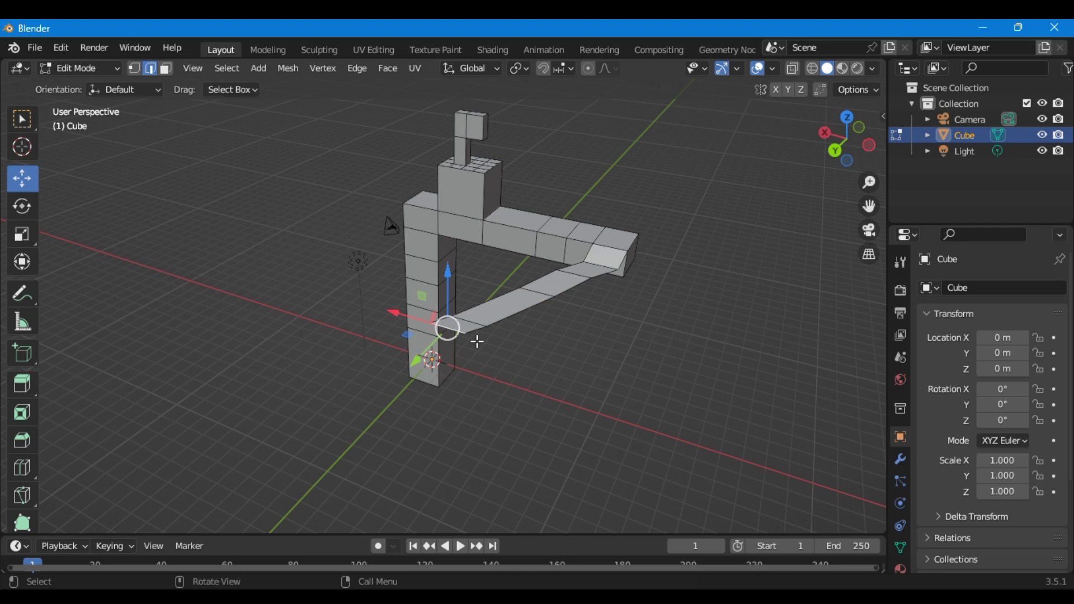
Step: Subdivide the selected strip edges with 4 cuts
right_click(448, 329)
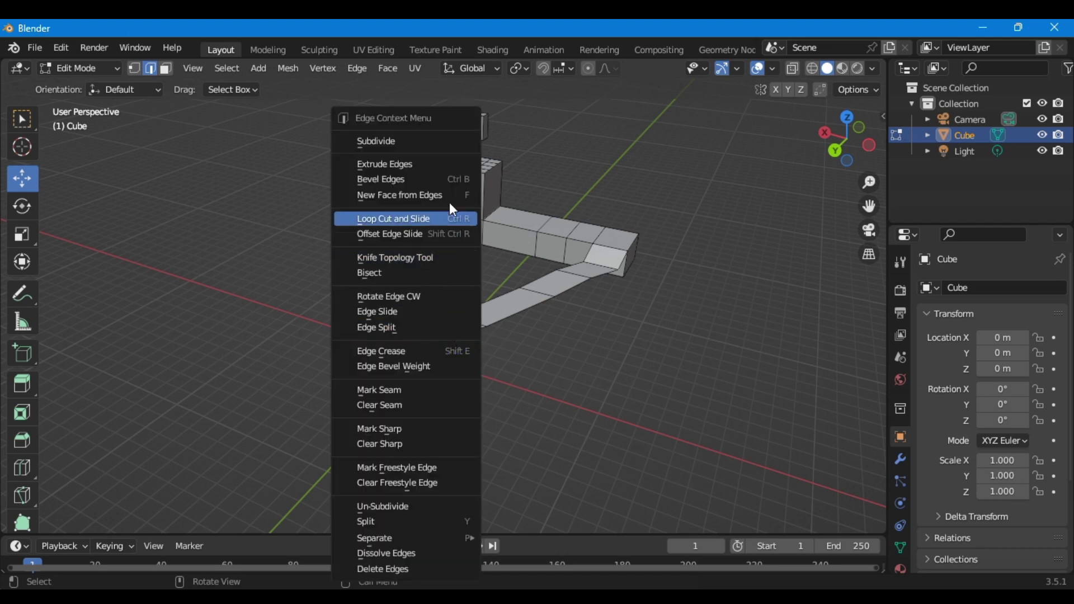
left_click(407, 137)
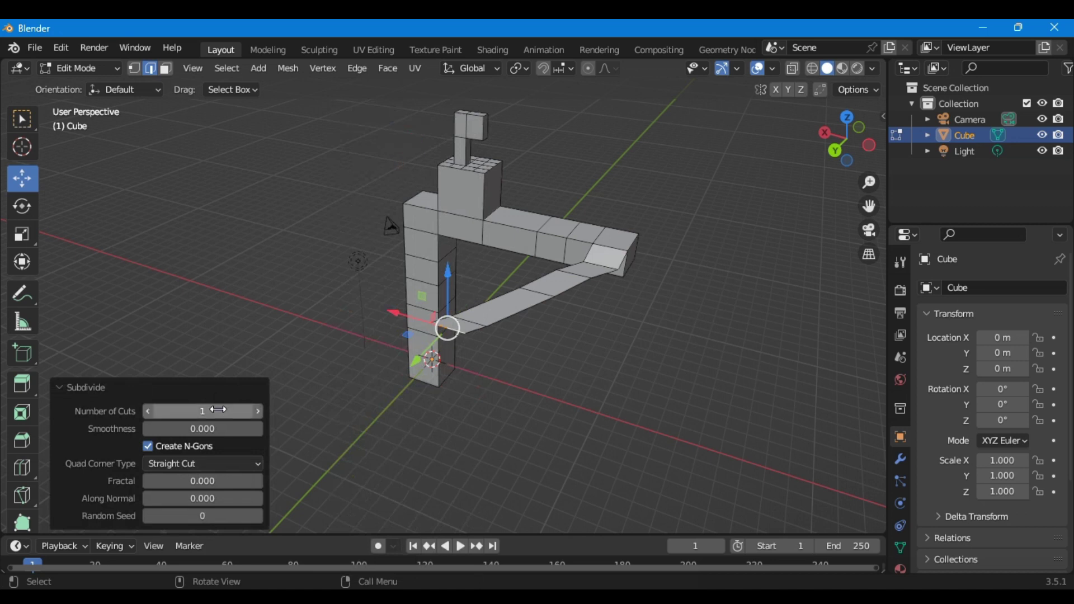
left_click(258, 412)
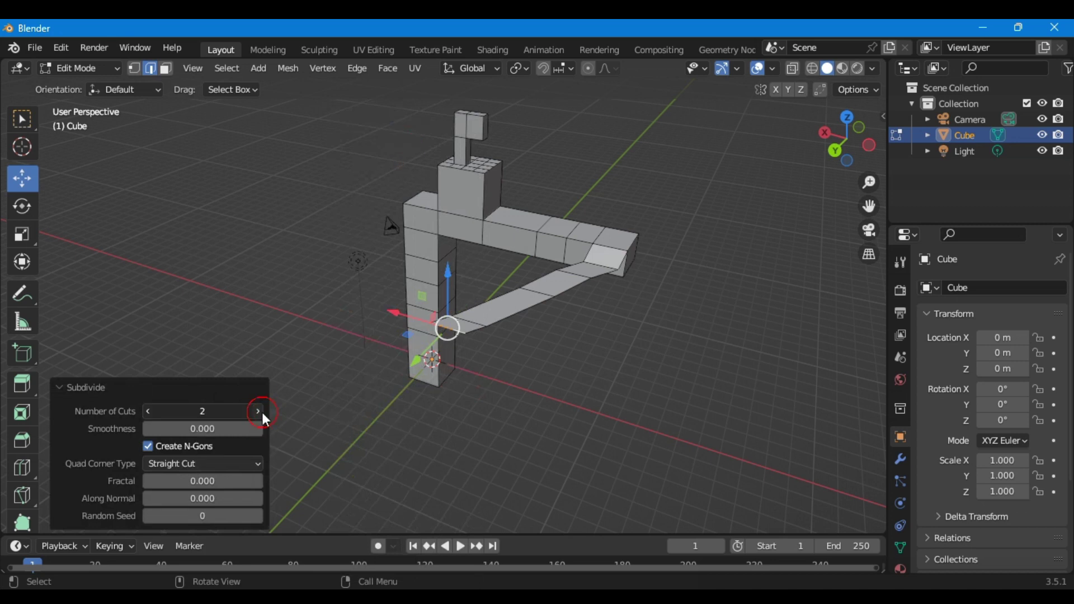
left_click(259, 412)
scroll(448, 391, "up", 3)
scroll(448, 391, "up", 2)
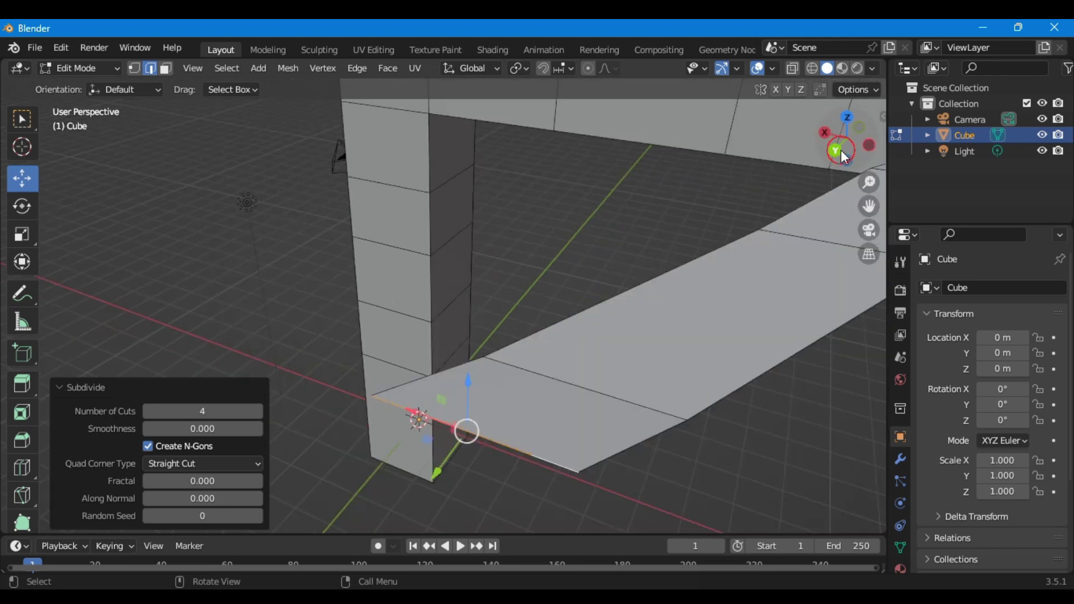
Step: Select the strip's far edge and frame the view on it
left_click_drag(841, 150, 846, 143)
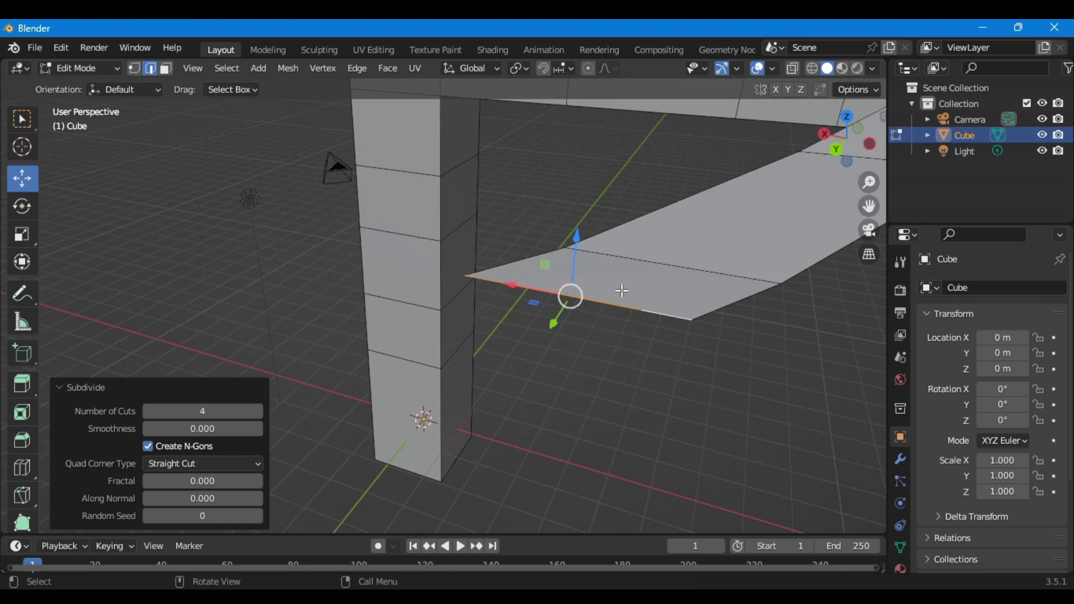
left_click(700, 298)
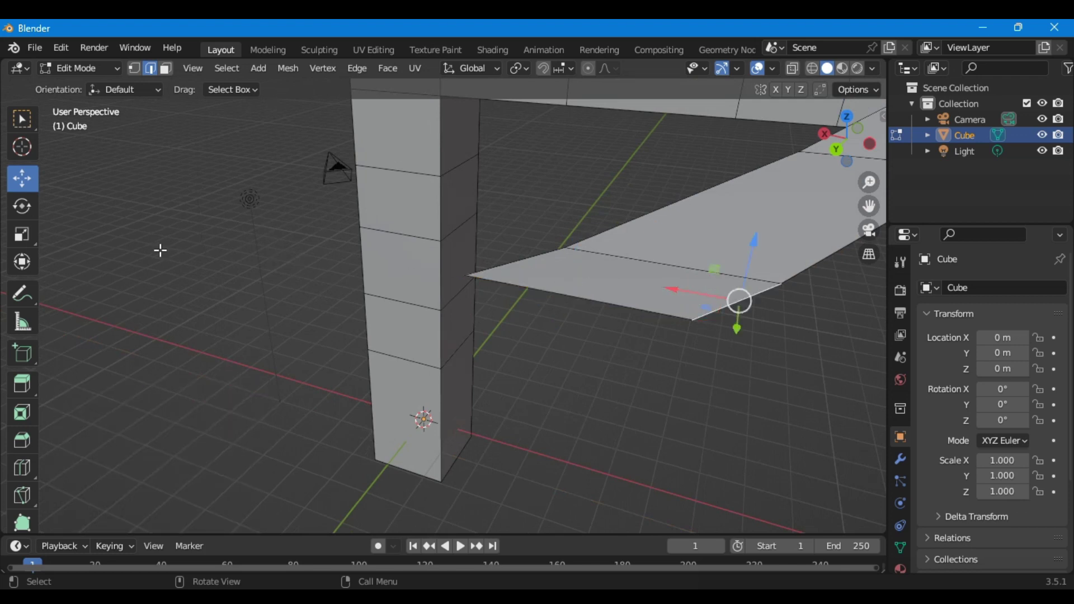
key("KP_Decimal")
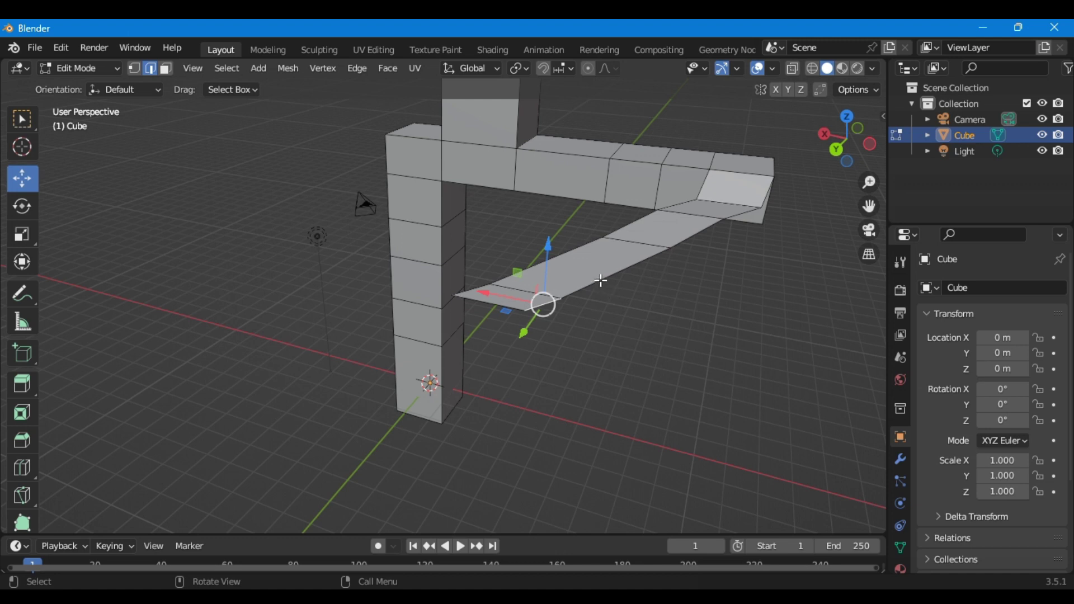
Step: Add the remaining outer strip edges of the sheet to the edge selection
left_click(626, 267, "shift")
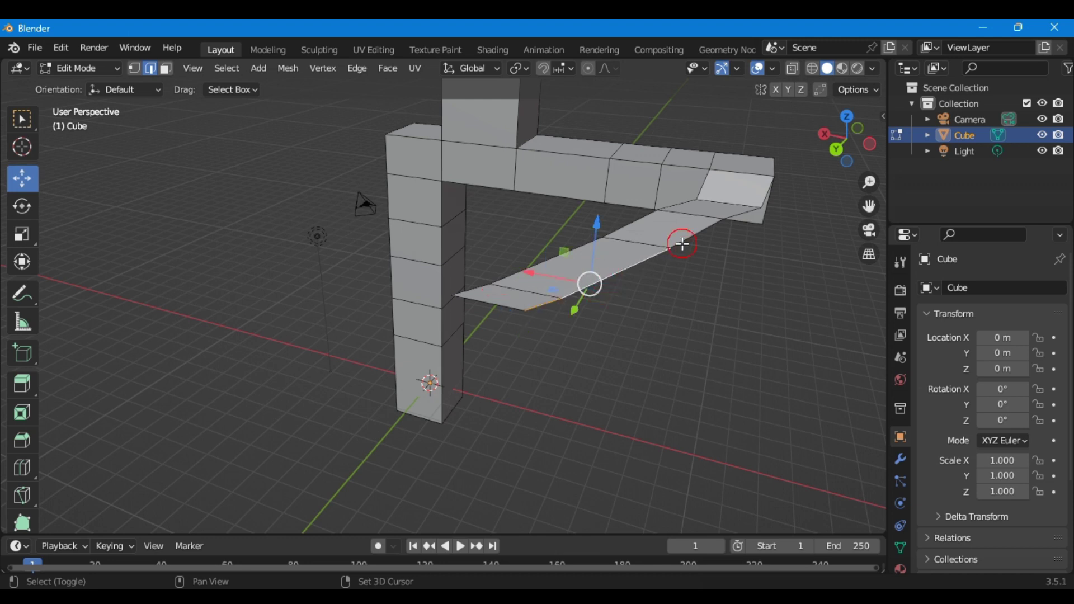
left_click(742, 213, "shift")
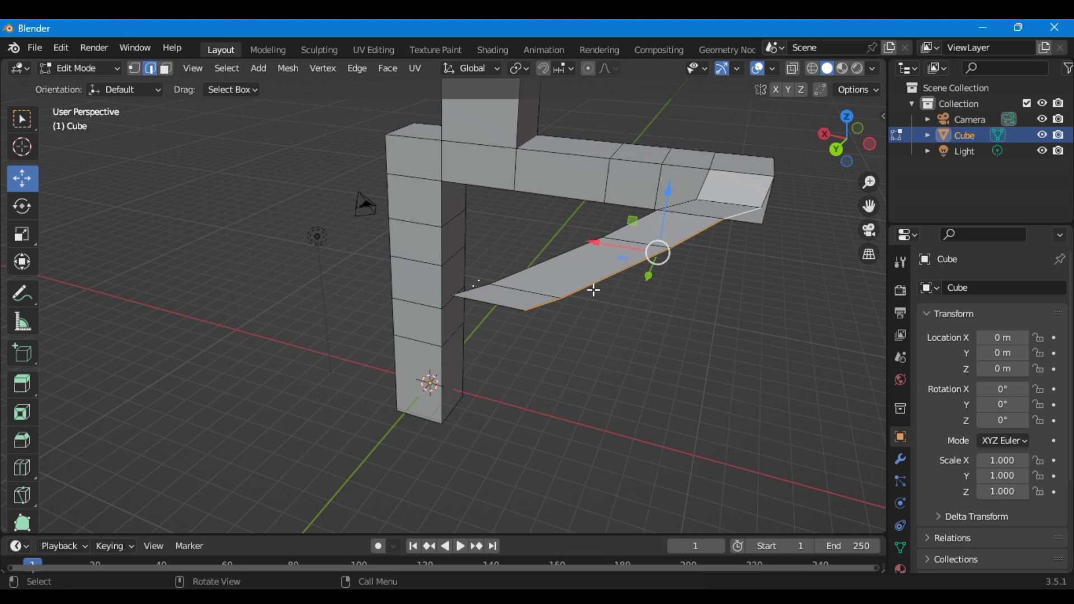
scroll(361, 252, "down", 2)
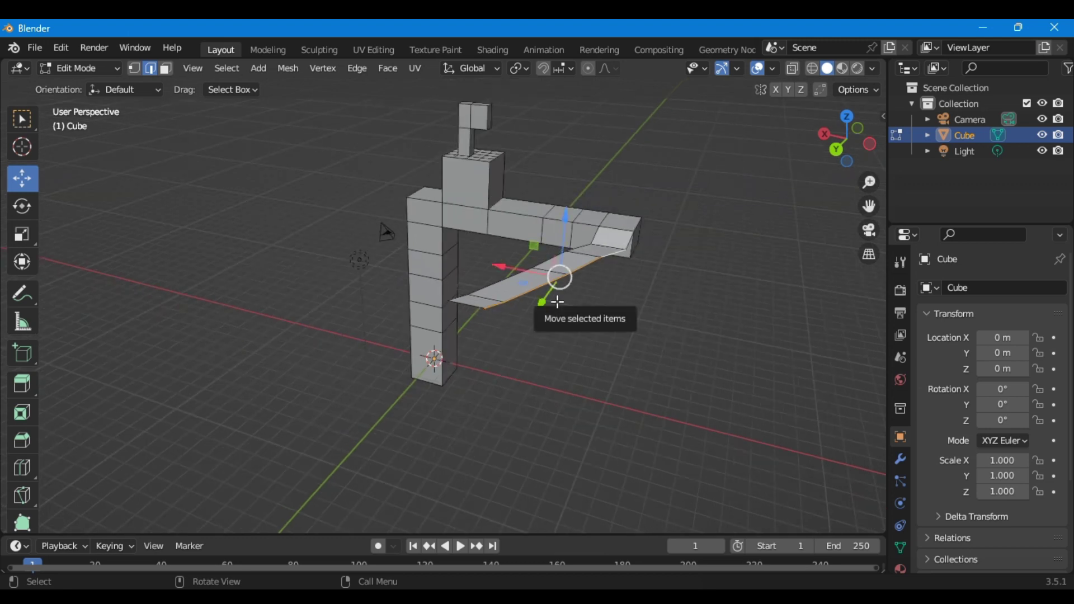
Step: Extrude the outer edge three times into downward-bending strips, ending at -1.5604, -0.34355, -0.67629 m, then pick an inner edge
key("e")
left_click(609, 316)
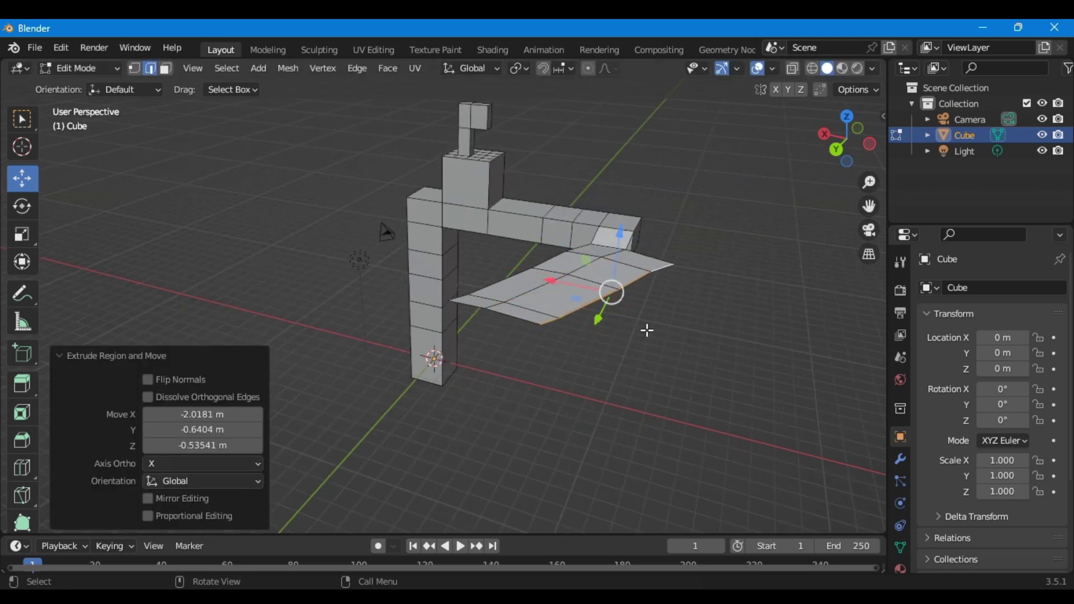
key("e")
left_click(681, 340)
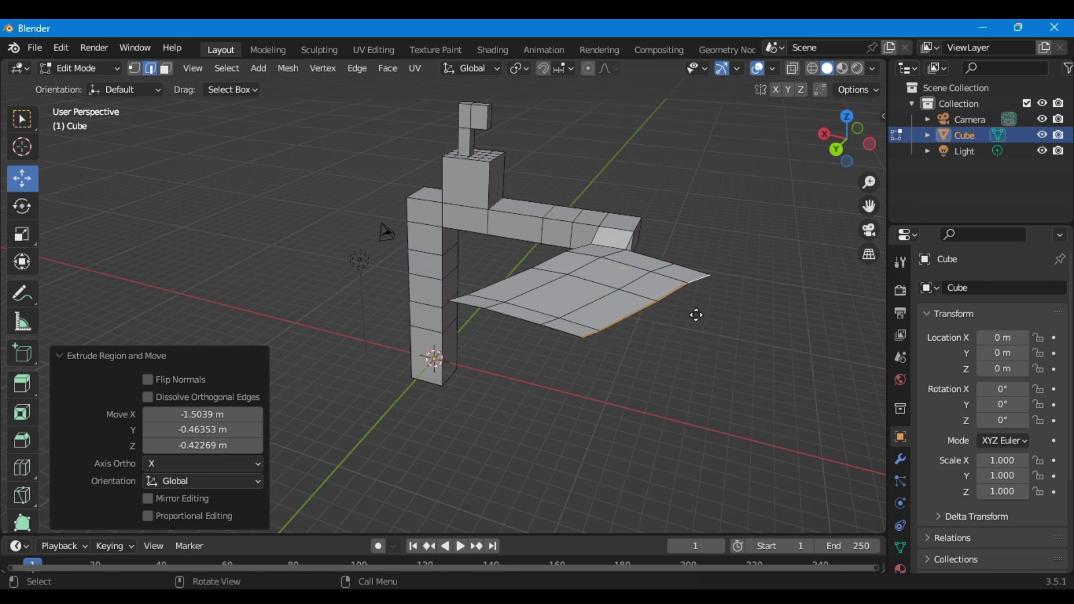
key("e")
left_click(735, 334)
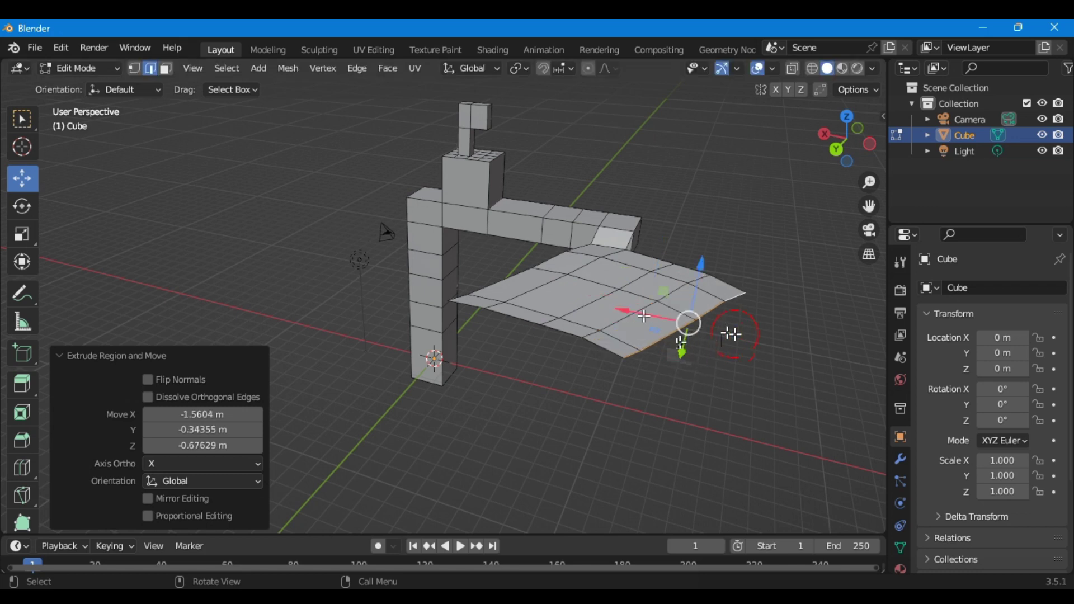
left_click(609, 316)
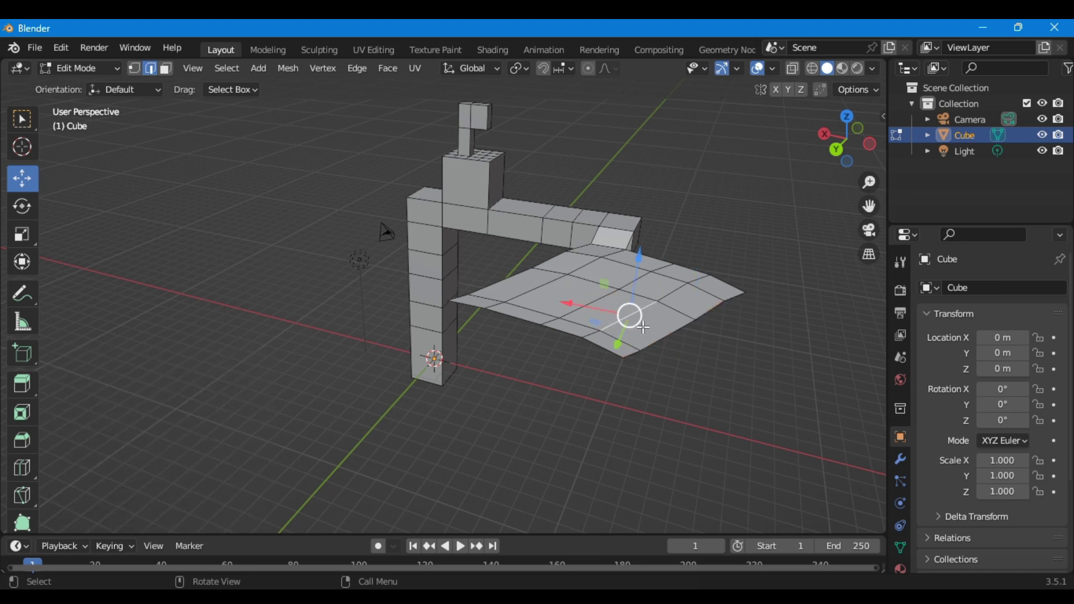
scroll(640, 318, "up", 2)
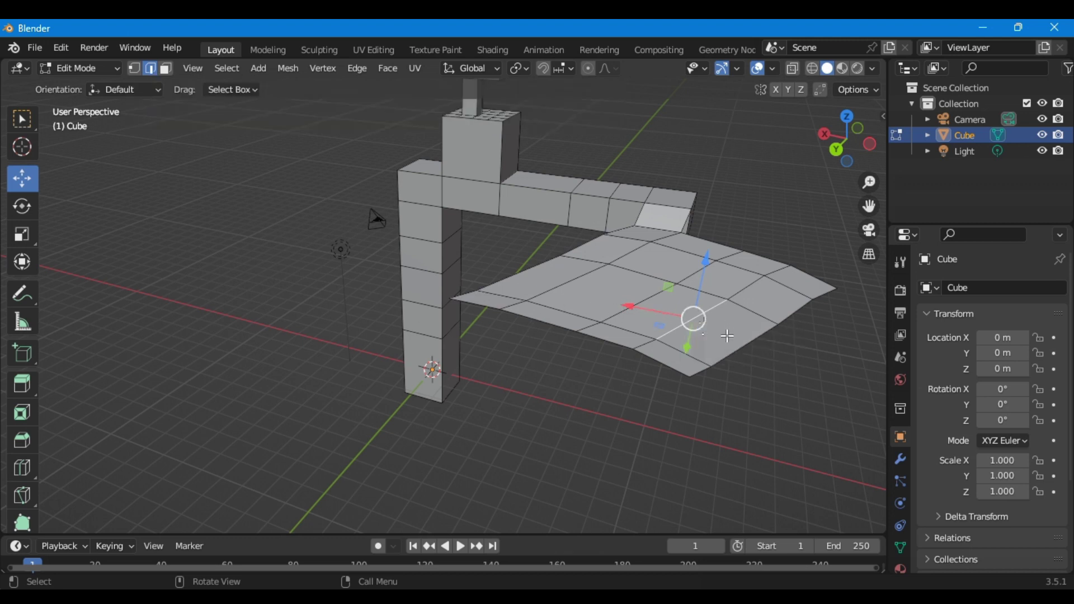
Step: Subdivide the selected sheet edge with 3 cuts
right_click(698, 318)
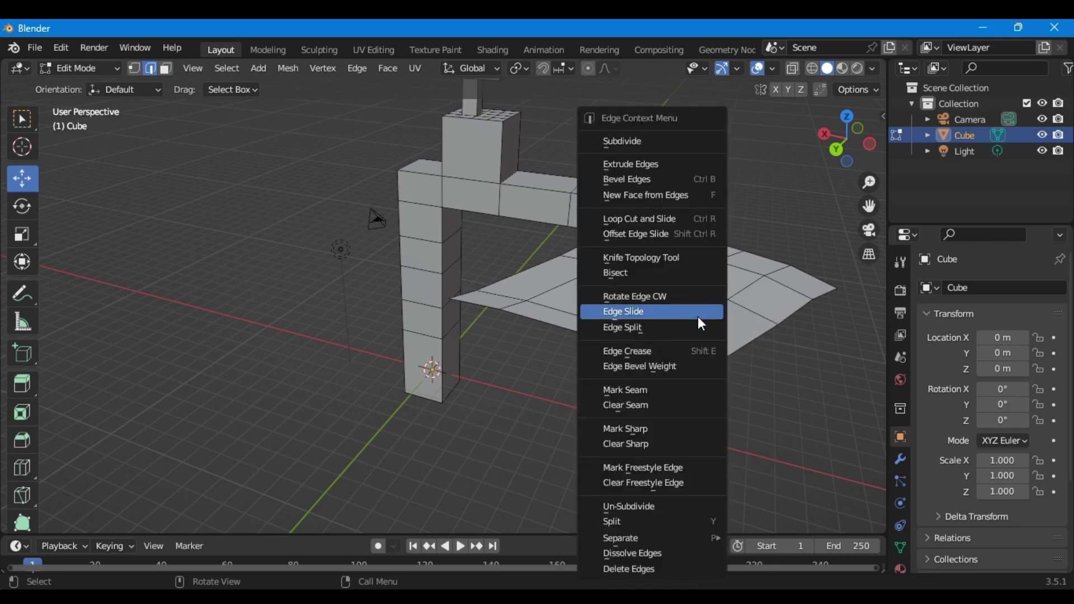
left_click(638, 137)
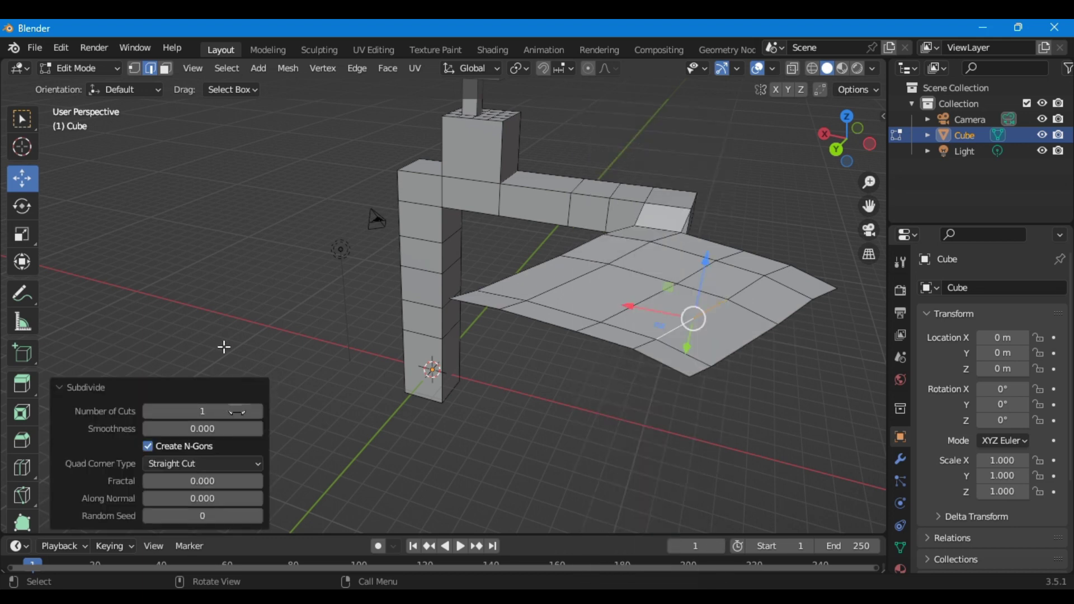
left_click(258, 411)
left_click(258, 412)
scroll(654, 312, "up", 1)
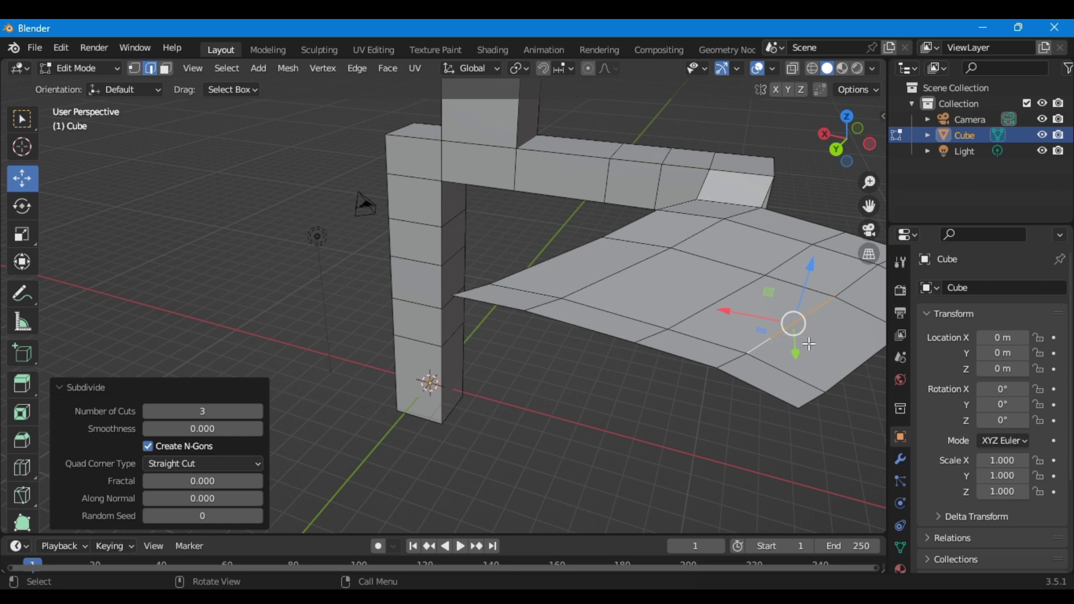
Step: Raise a middle sheet edge into an upright fin (0.35879, -0.64779, 1.4134 m) and switch to vertex select
left_click(767, 342)
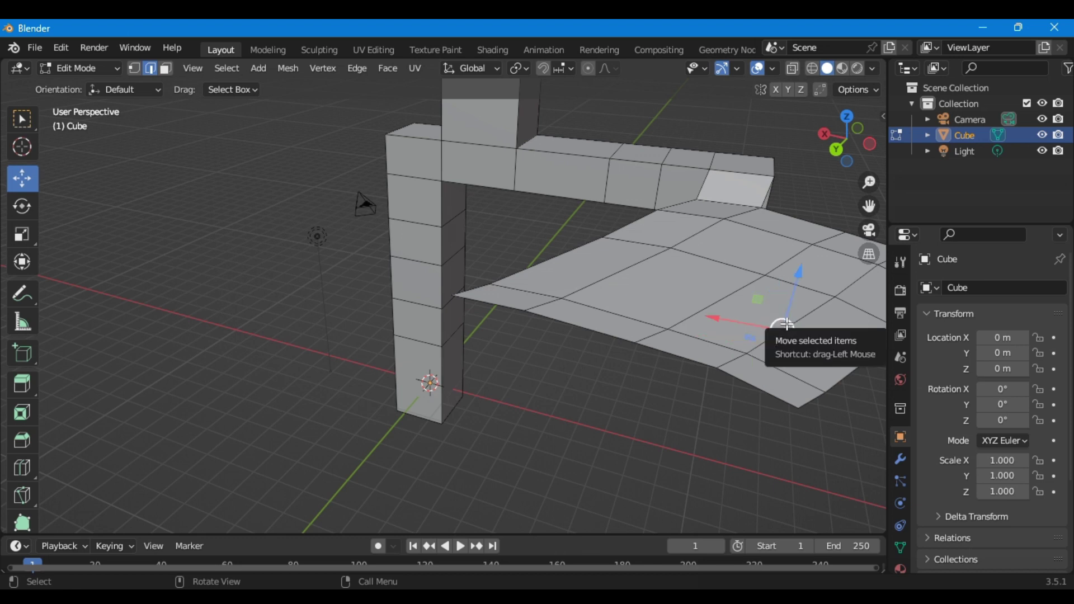
key("g")
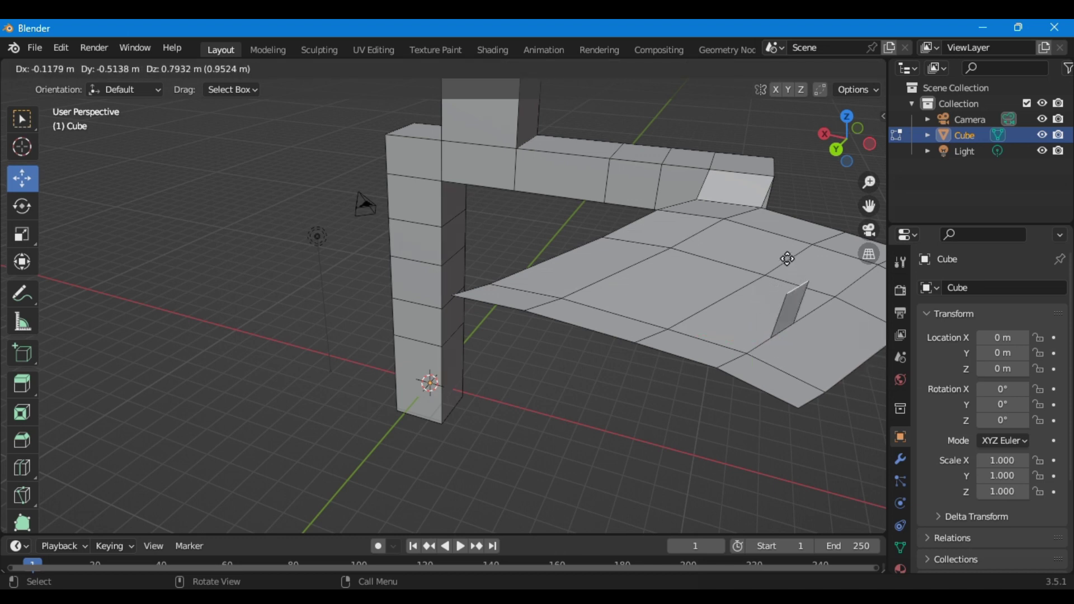
left_click(783, 246)
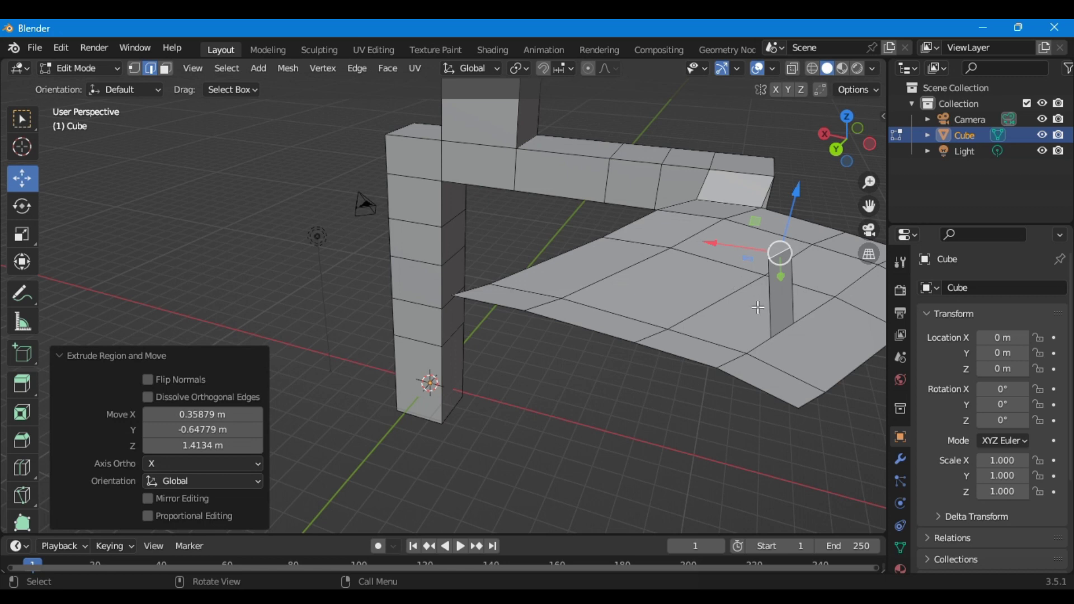
left_click(134, 70)
scroll(149, 246, "down", 3)
scroll(148, 241, "down", 2)
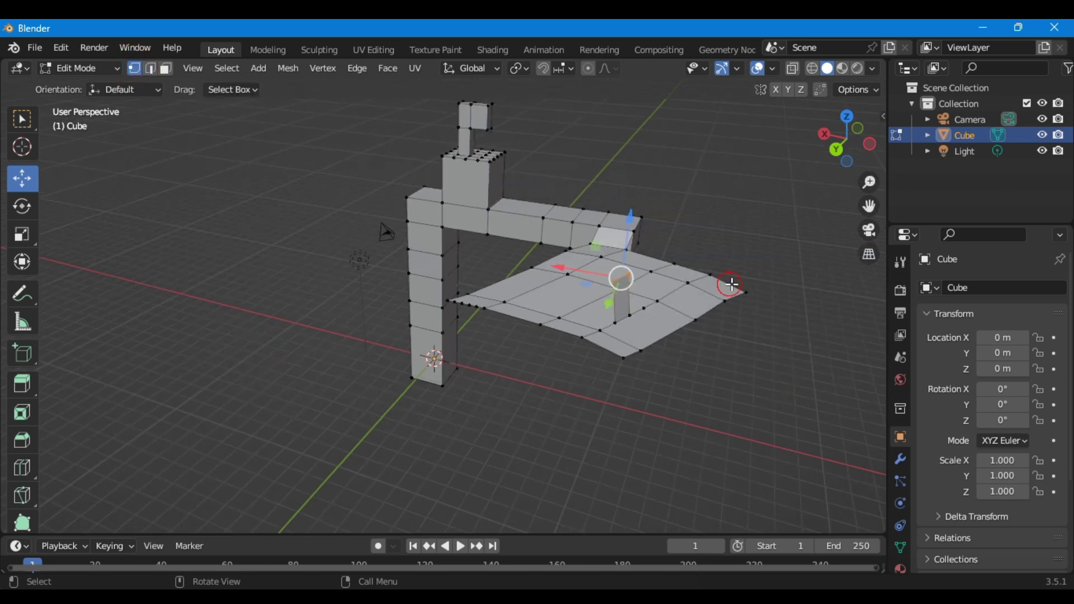
Step: Pull the sheet's right corner vertex outward and add a new vertex beyond it
left_click(749, 294)
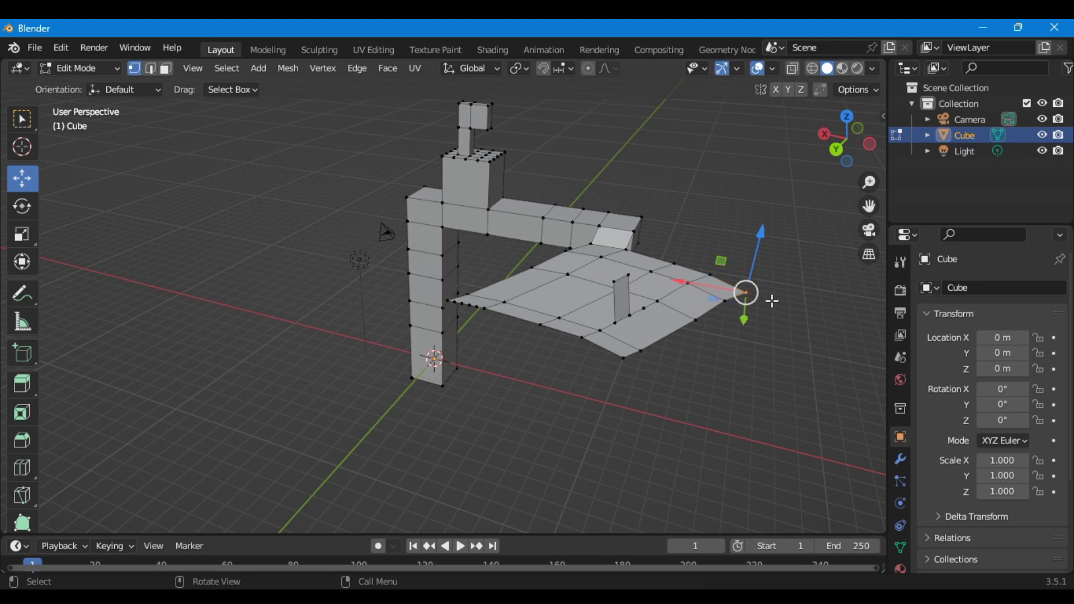
key("g")
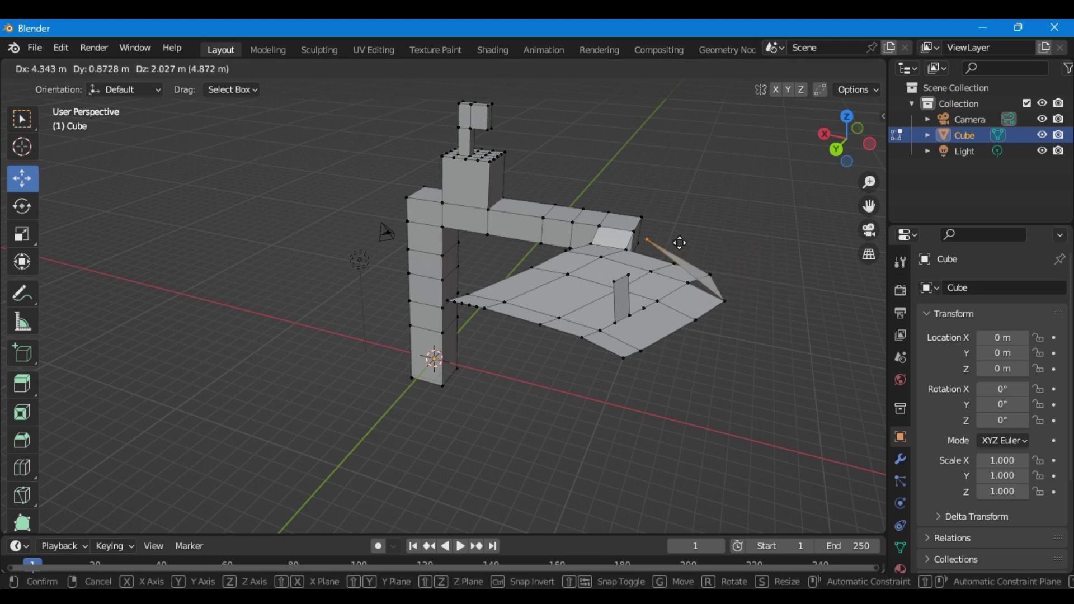
left_click(776, 295)
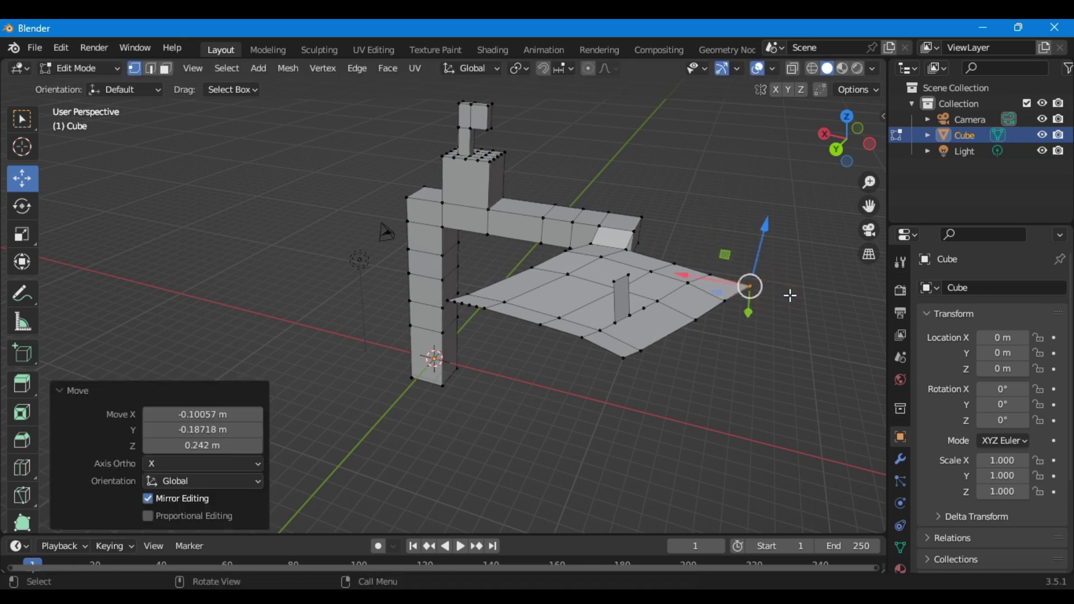
key("g")
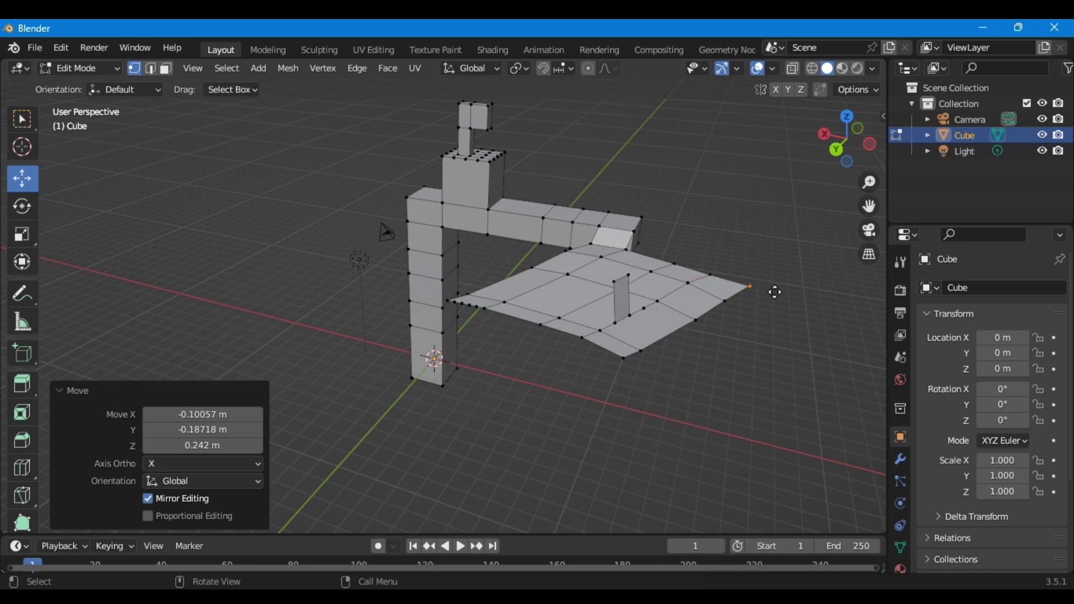
left_click(814, 299)
left_click_drag(805, 298, 842, 306)
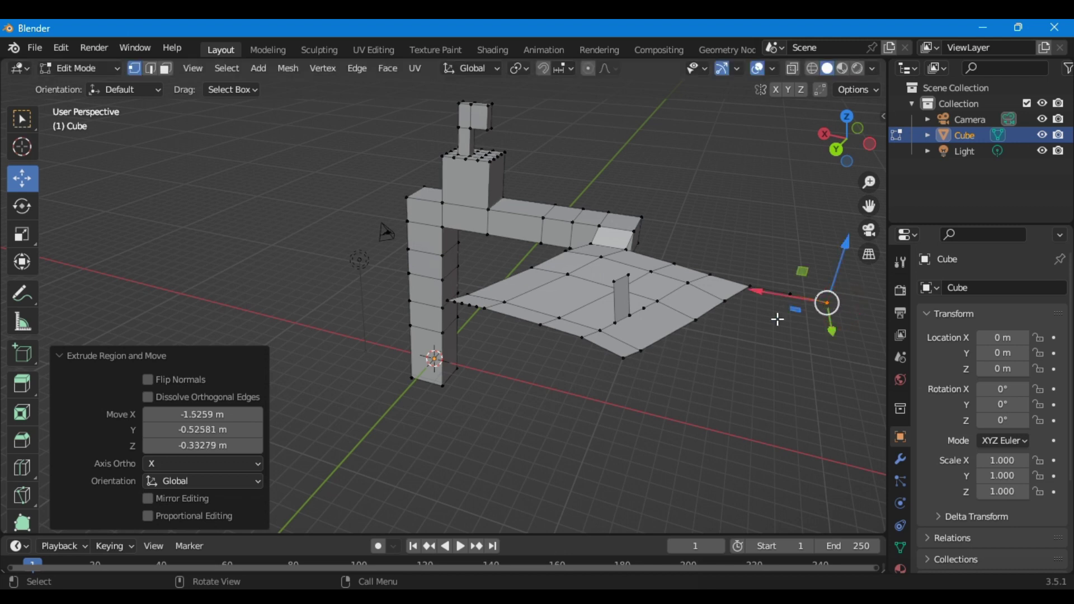
key("ctrl+z")
key("ctrl+shift+z")
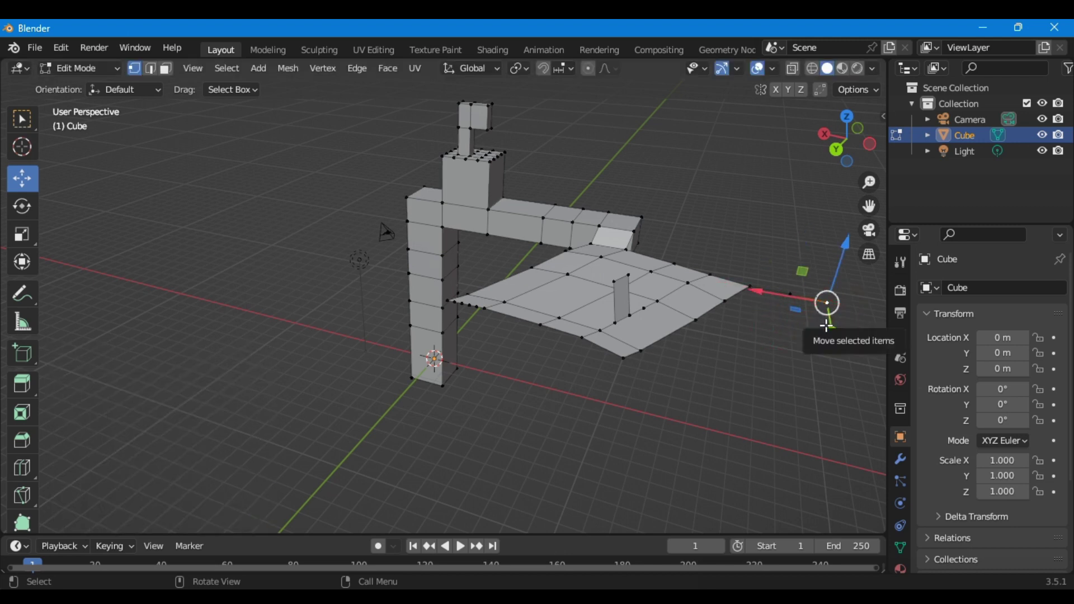
Step: In edge select mode, select the new edge and the outer edge beyond the corner
left_click(774, 315)
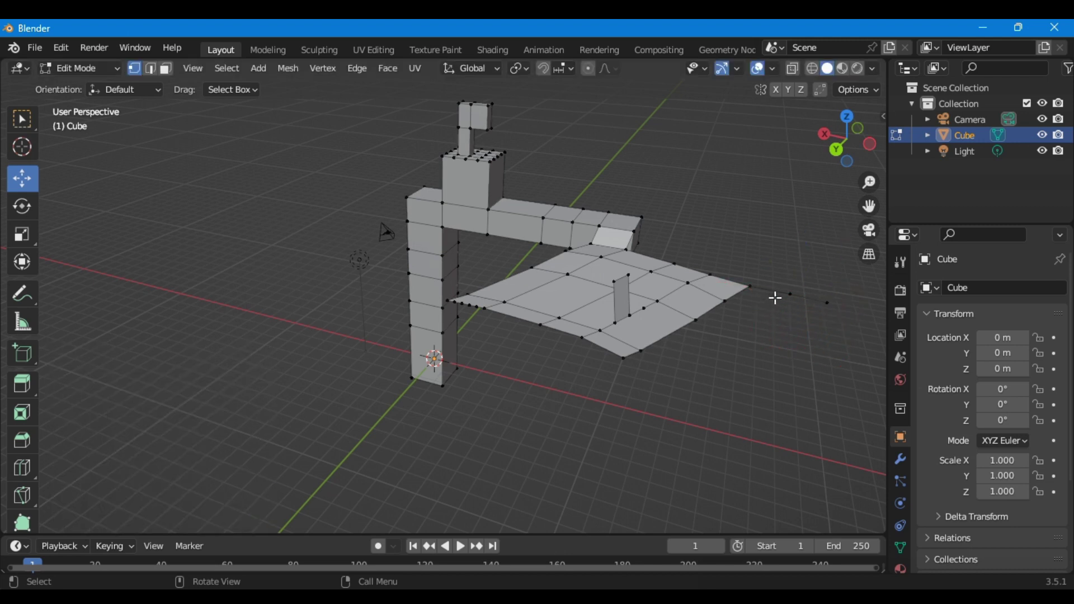
left_click(150, 69)
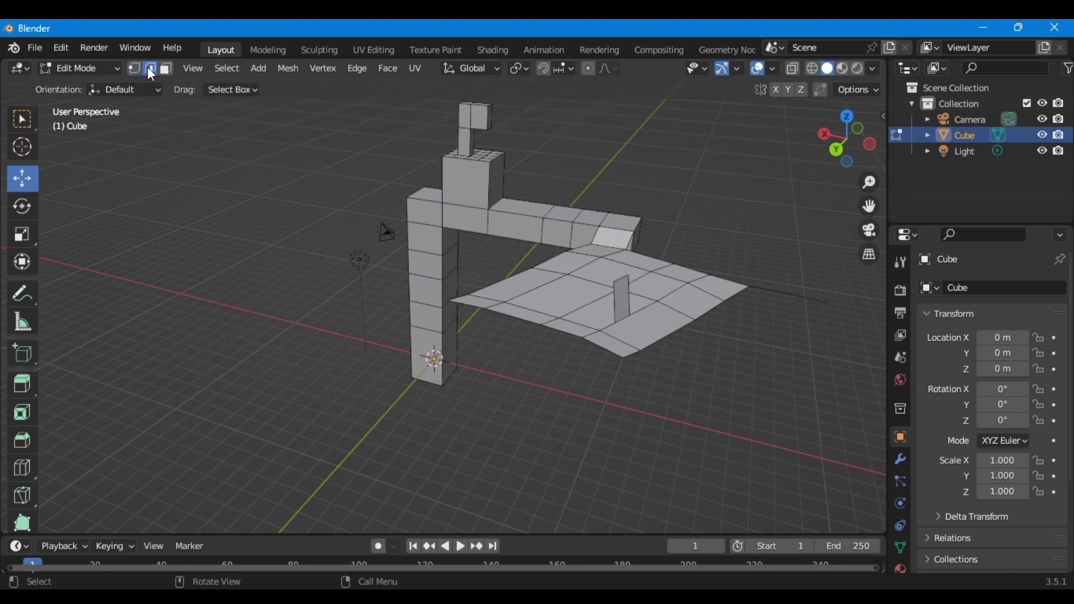
left_click(767, 291)
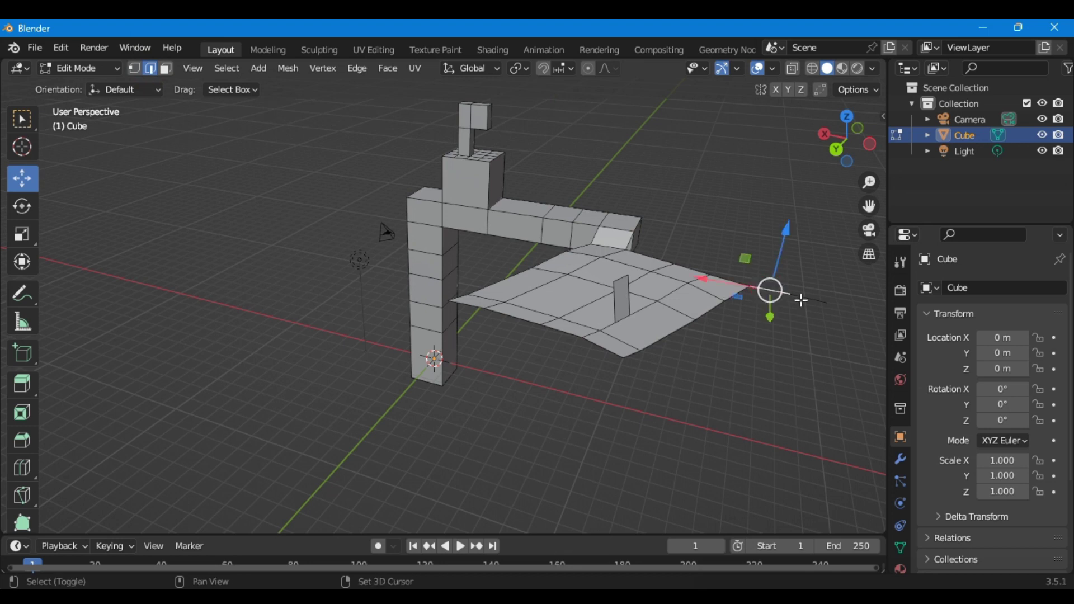
left_click(806, 299, "shift")
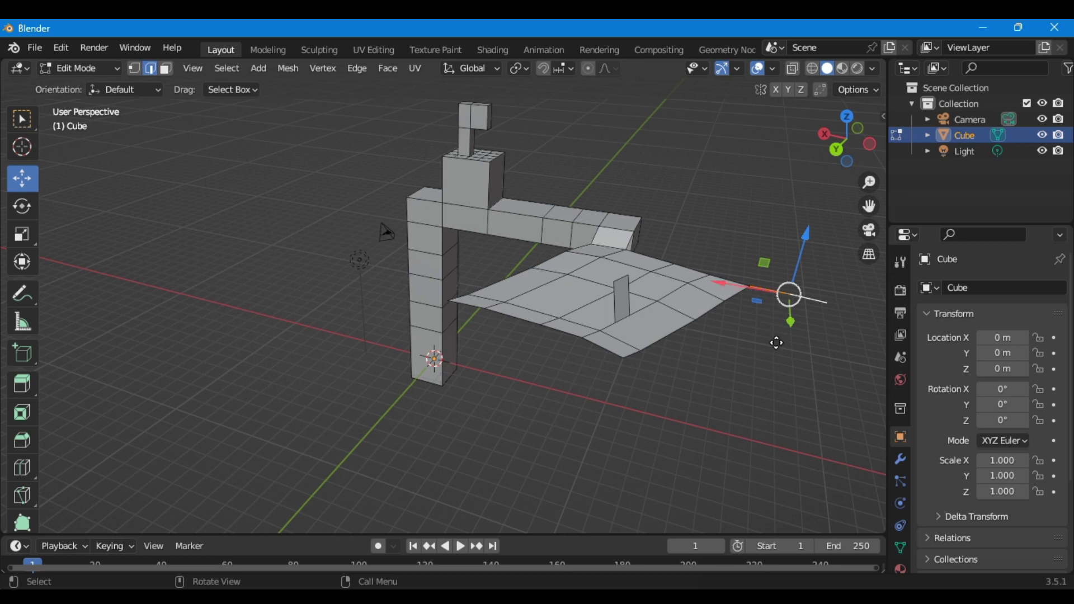
Step: Extrude the selected edges up into a standing face and arch it over
key("e")
left_click(774, 323)
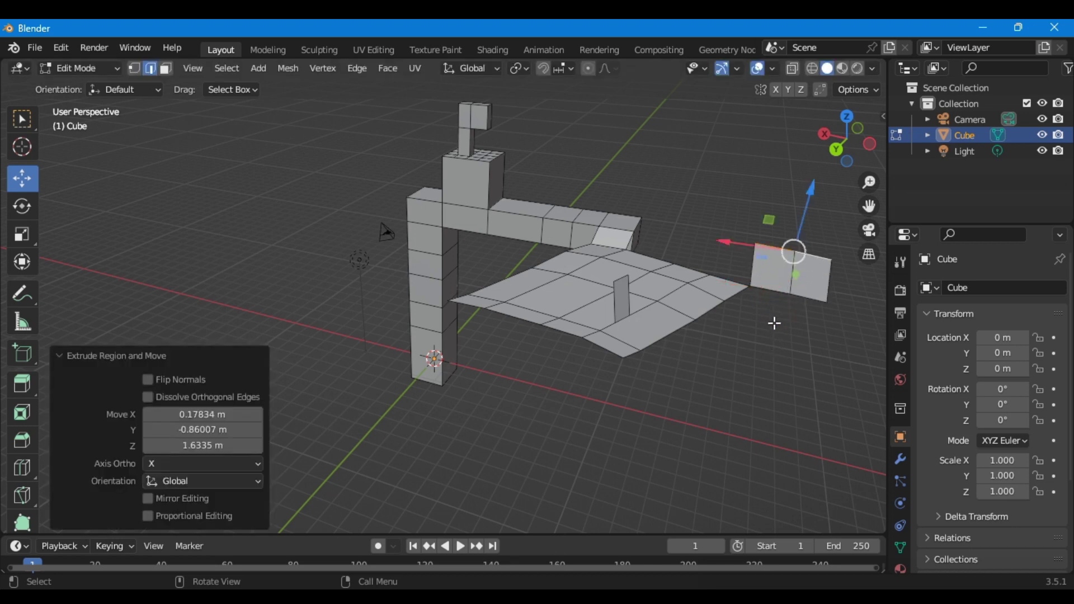
key("e")
left_click(762, 291)
key("e")
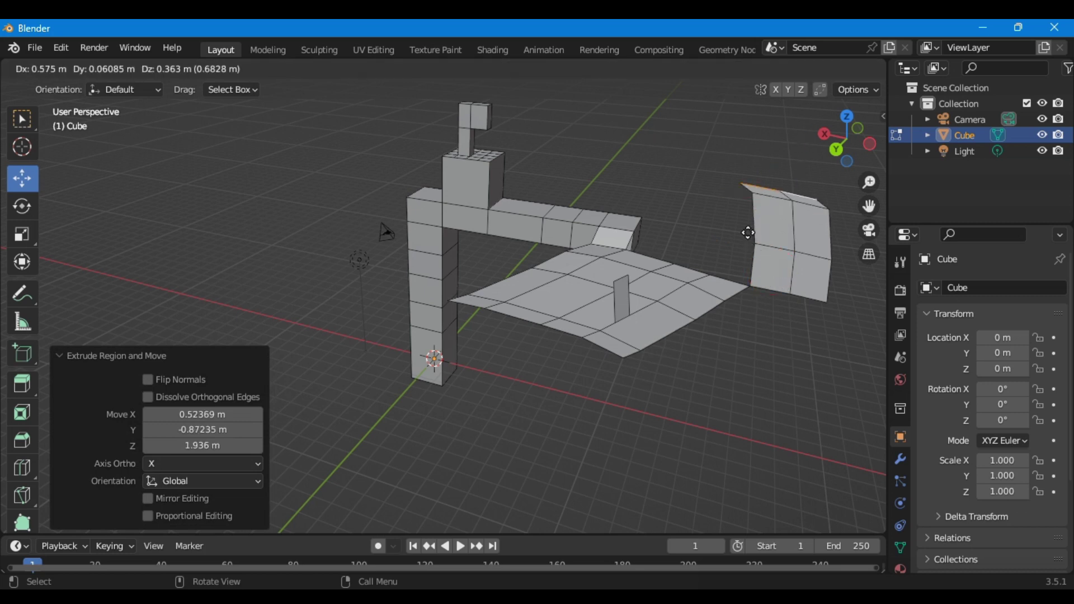
left_click(752, 262)
Step: Extend the arch left and down toward the bar, last offset 3.3508, 0.3358, 2.1478 m
key("e")
left_click(715, 284)
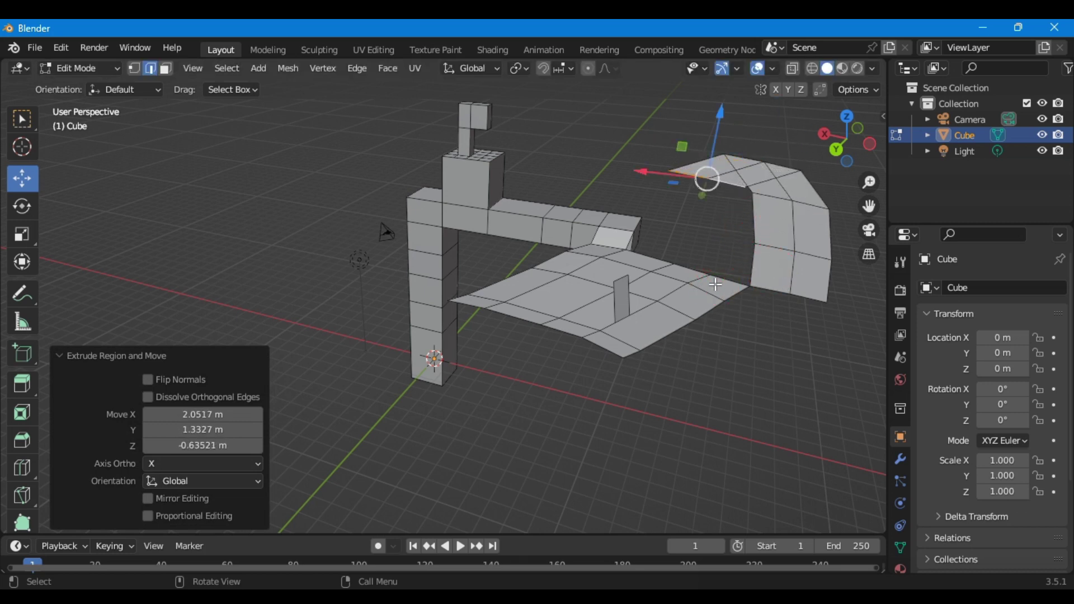
key("e")
left_click(643, 344)
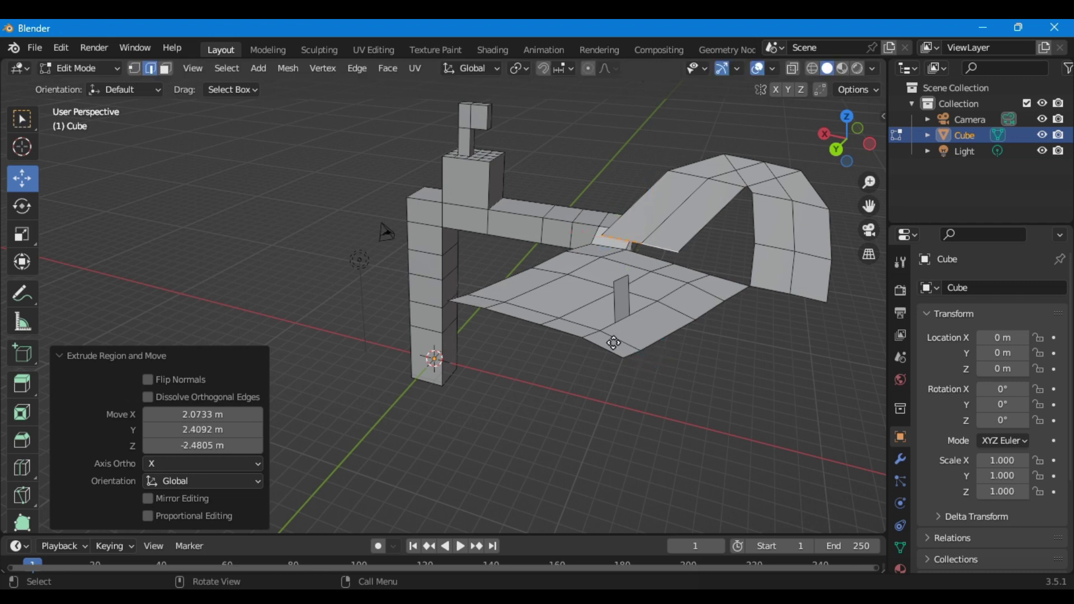
key("e")
left_click(625, 368)
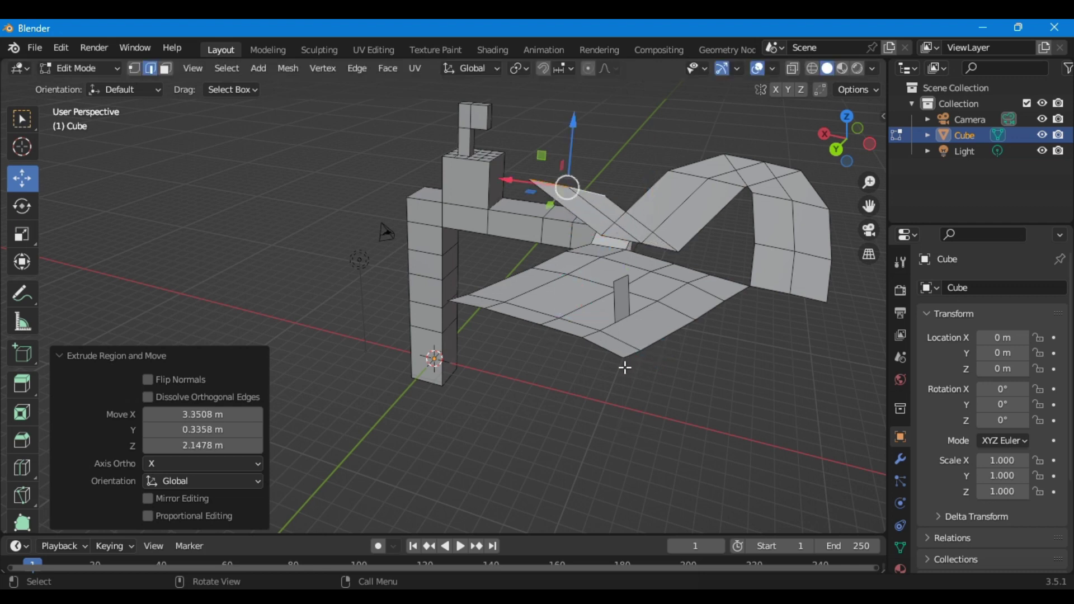